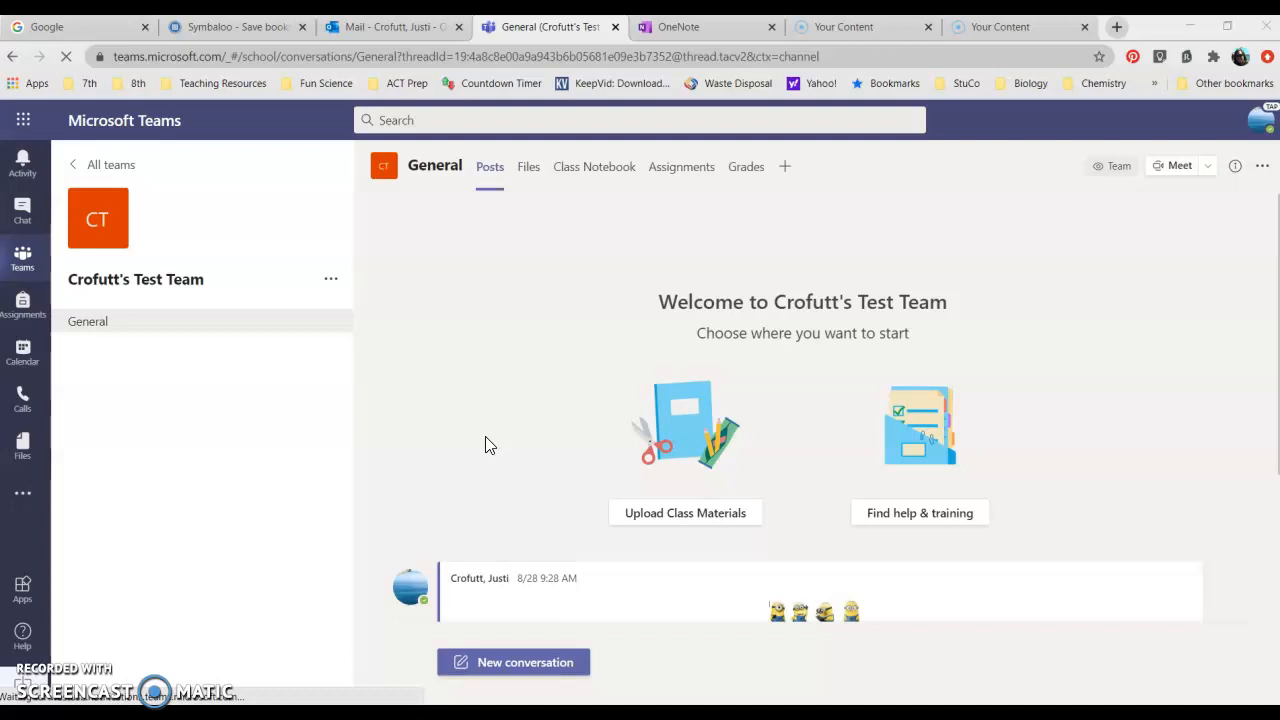
Switch from Teams to OneNote and open the 7th Life Science notebook.
{"action": "left_click", "coordinate": [483, 444]}
{"action": "left_click", "coordinate": [632, 478]}
{"action": "mouse_move", "coordinate": [148, 210]}
{"action": "left_click", "coordinate": [23, 121]}
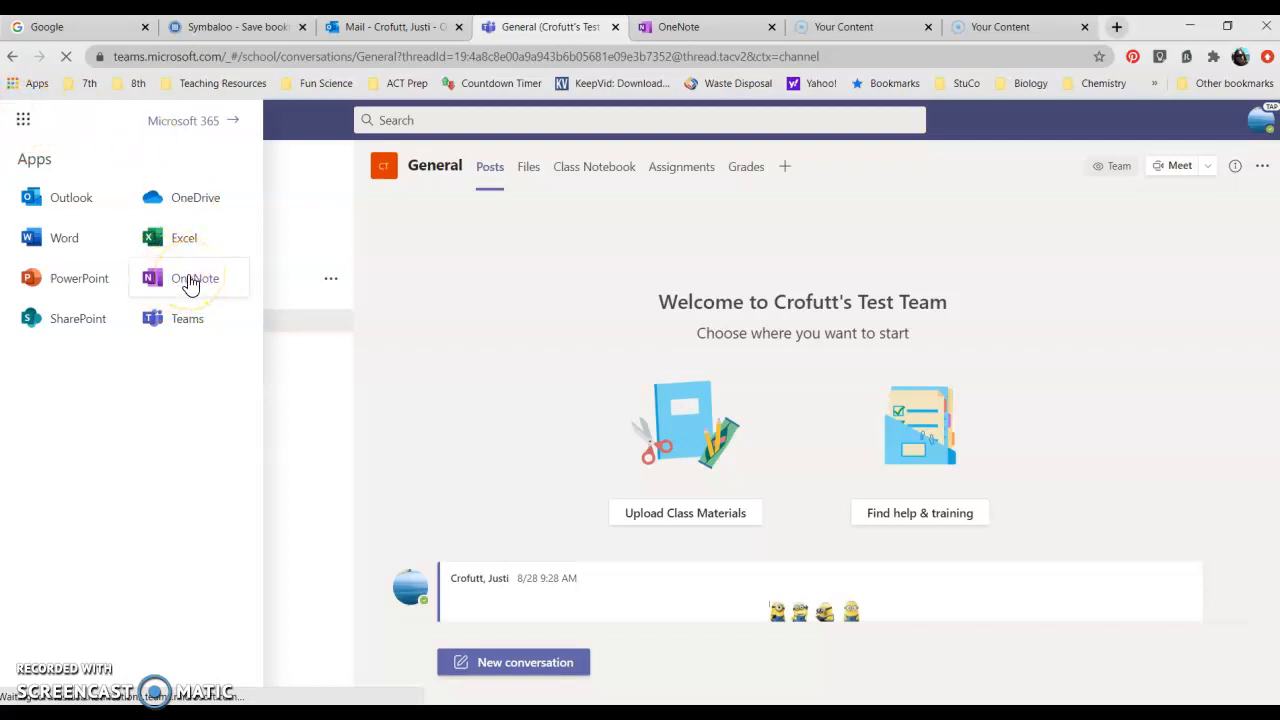
{"action": "left_click", "coordinate": [668, 27]}
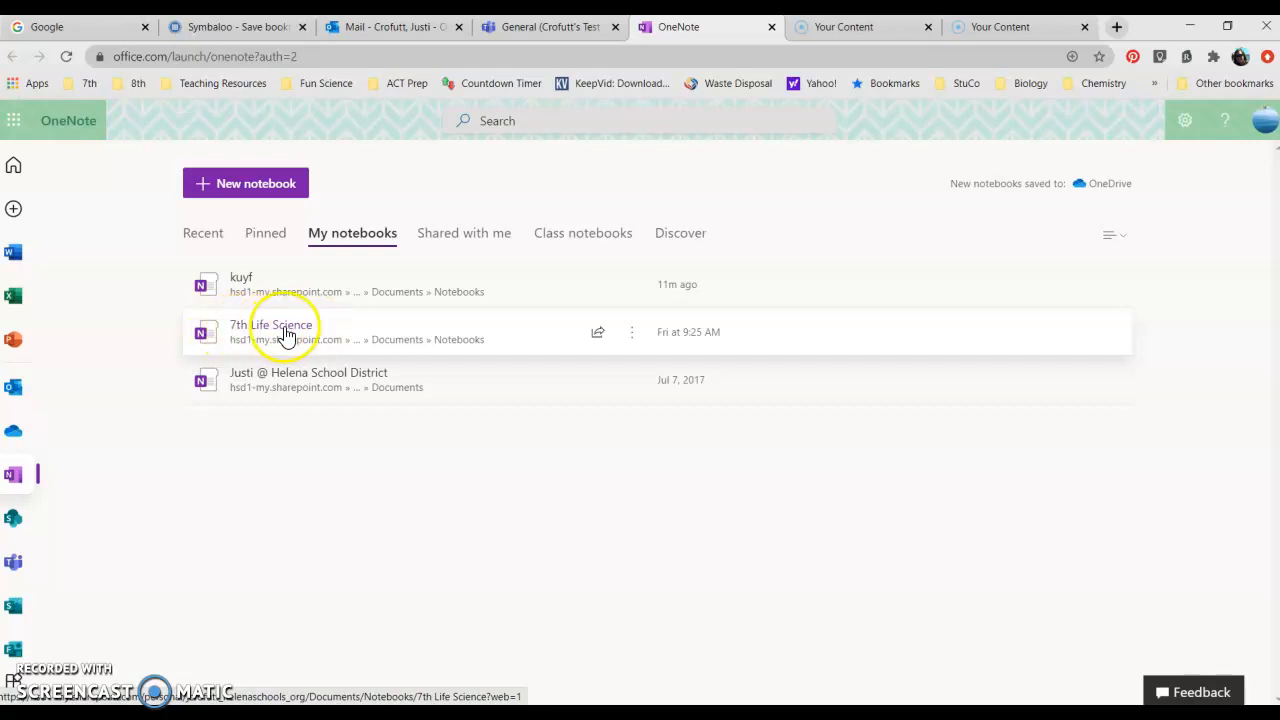
{"action": "left_click", "coordinate": [285, 330]}
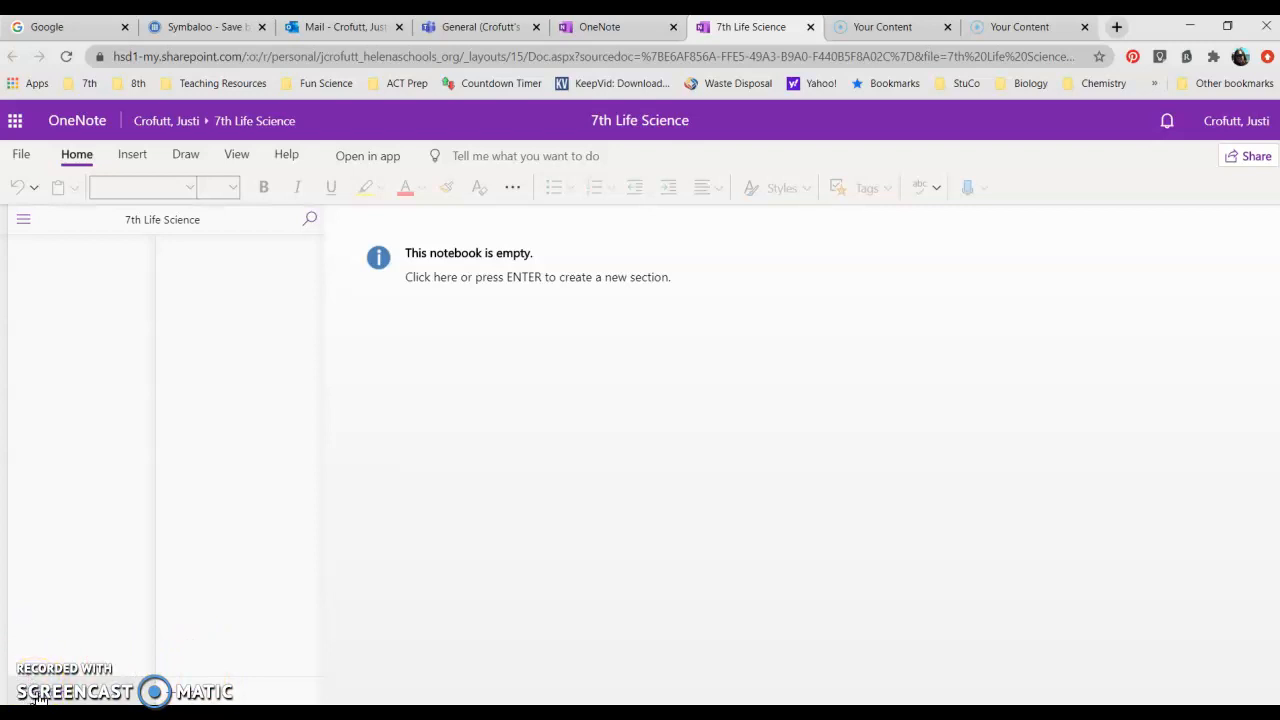
Create a section named Life in the empty notebook and title its first page "7 Characteristics of Life".
{"action": "key", "text": "Return"}
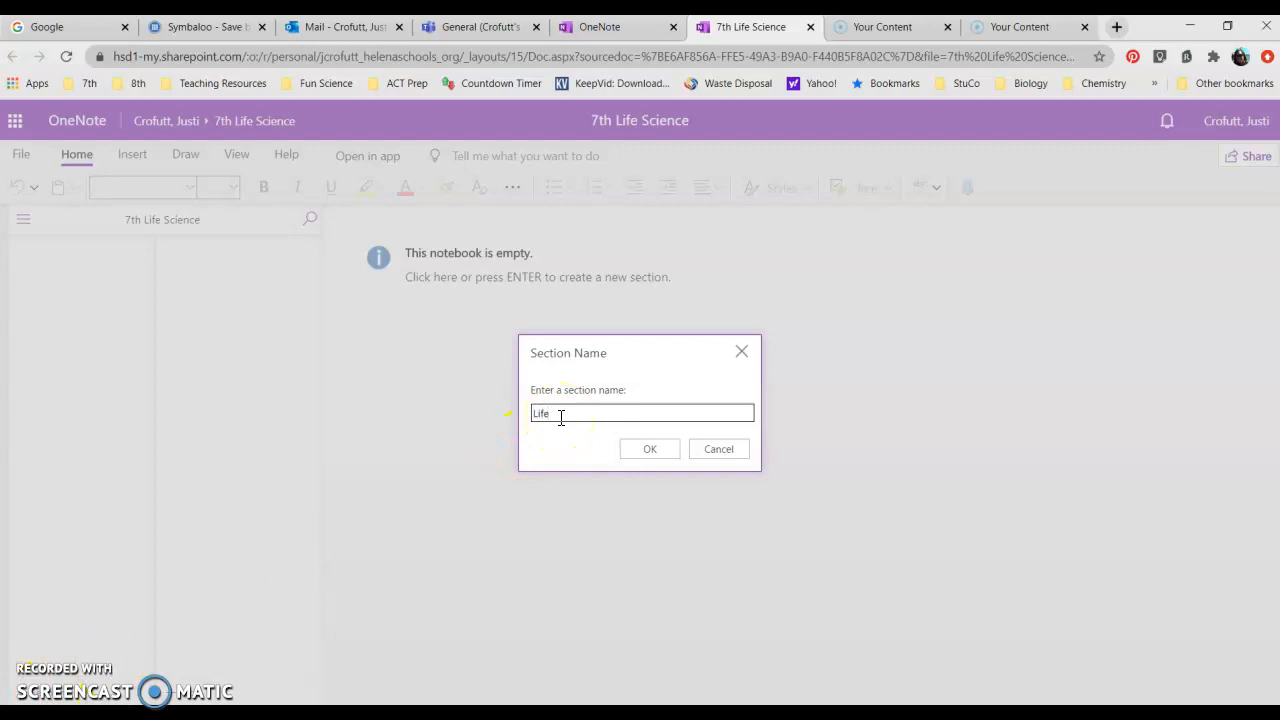
{"action": "left_click", "coordinate": [638, 452]}
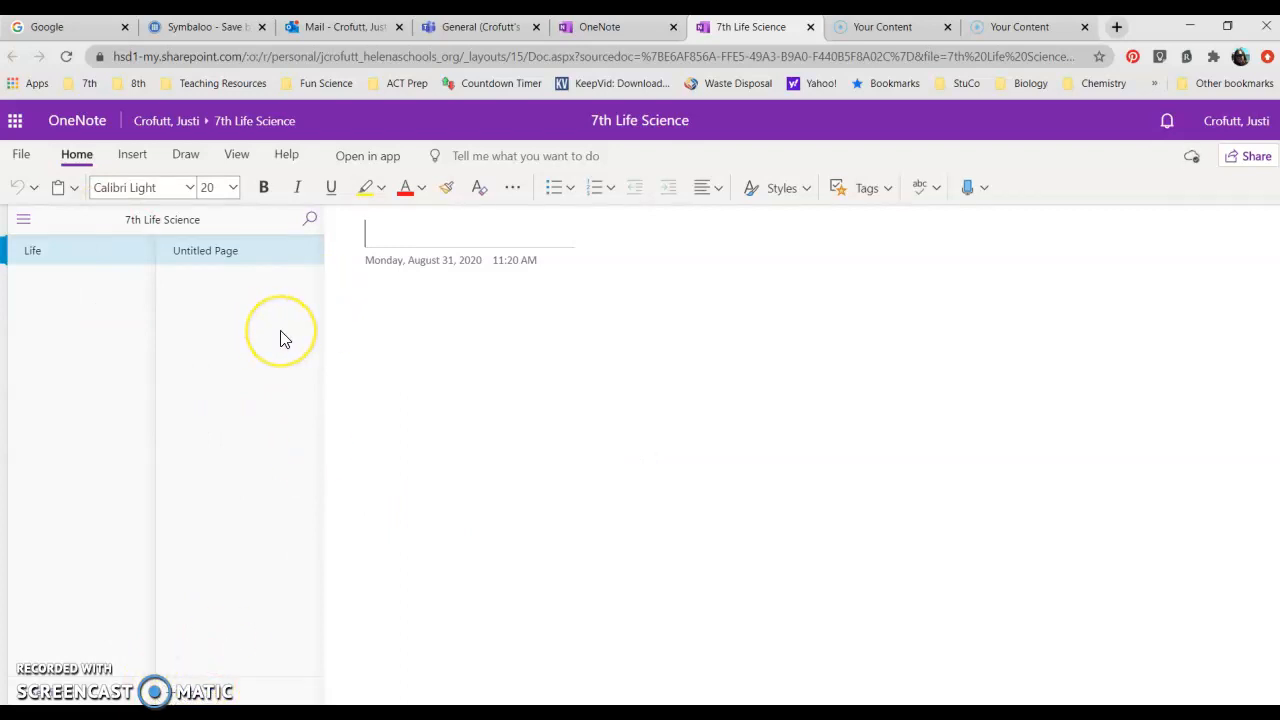
{"action": "left_click", "coordinate": [207, 256]}
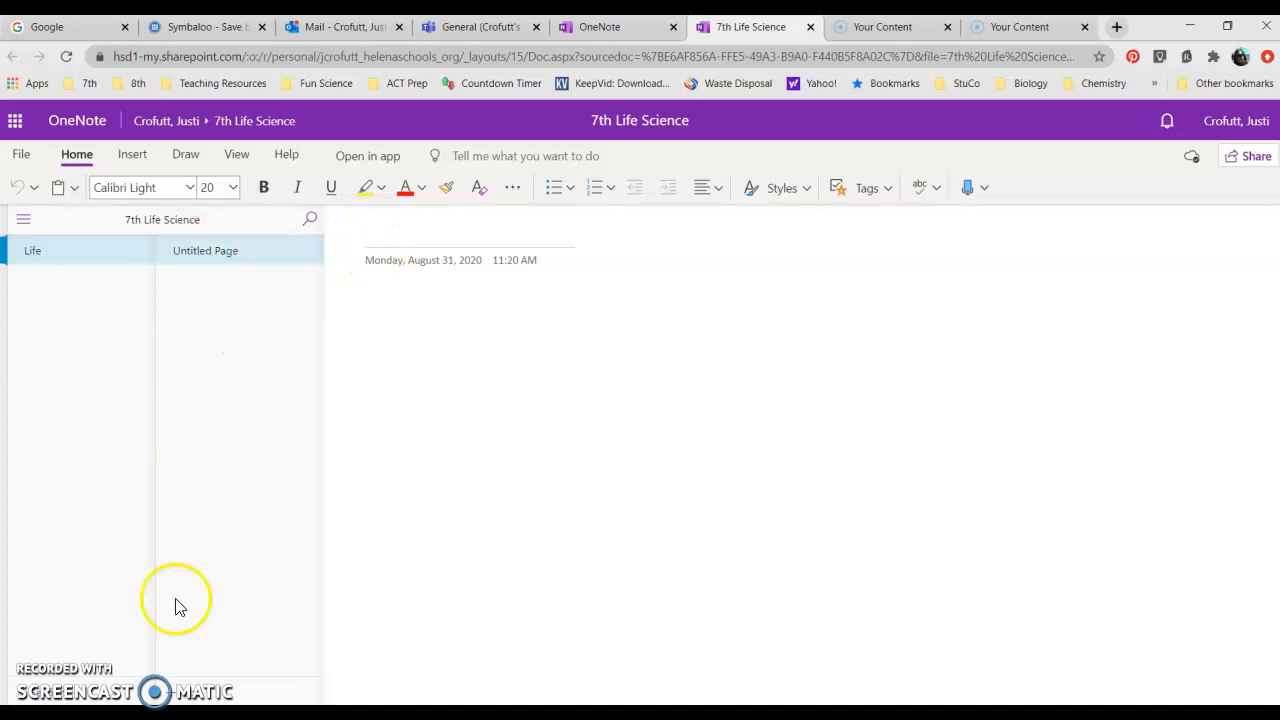
{"action": "left_click", "coordinate": [376, 236]}
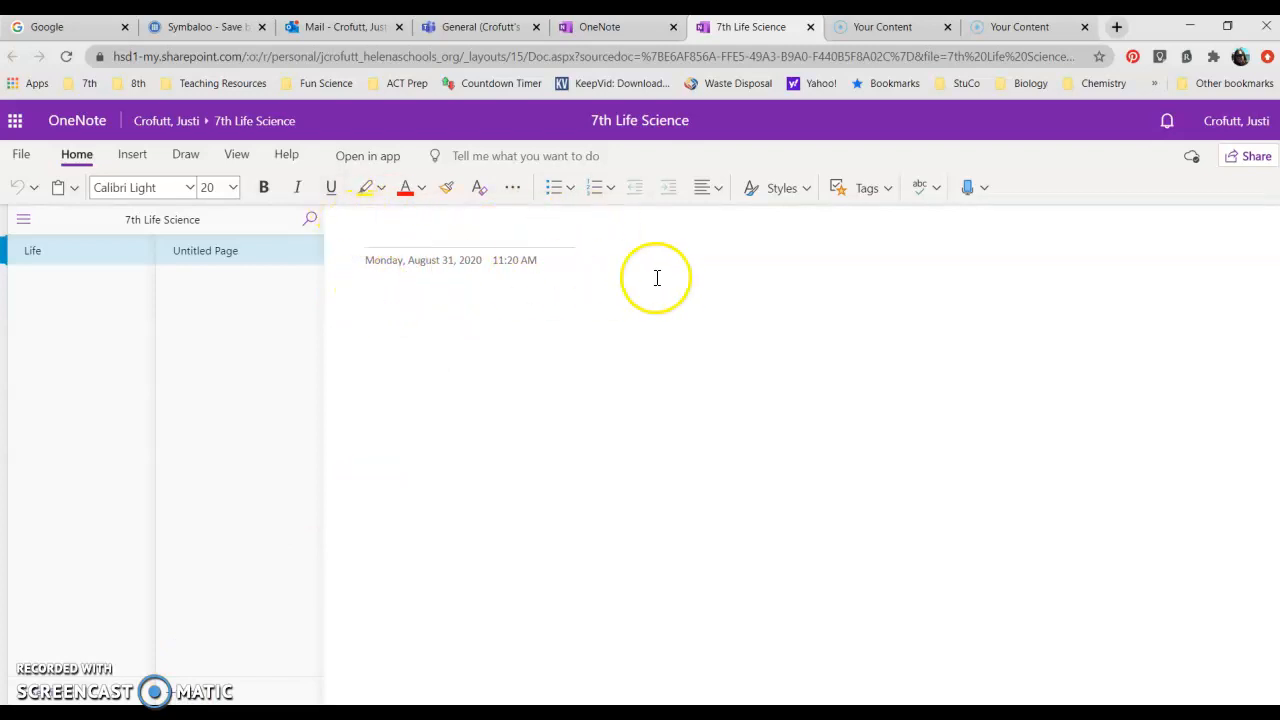
{"action": "type", "text": "7 Characteristics of Life"}
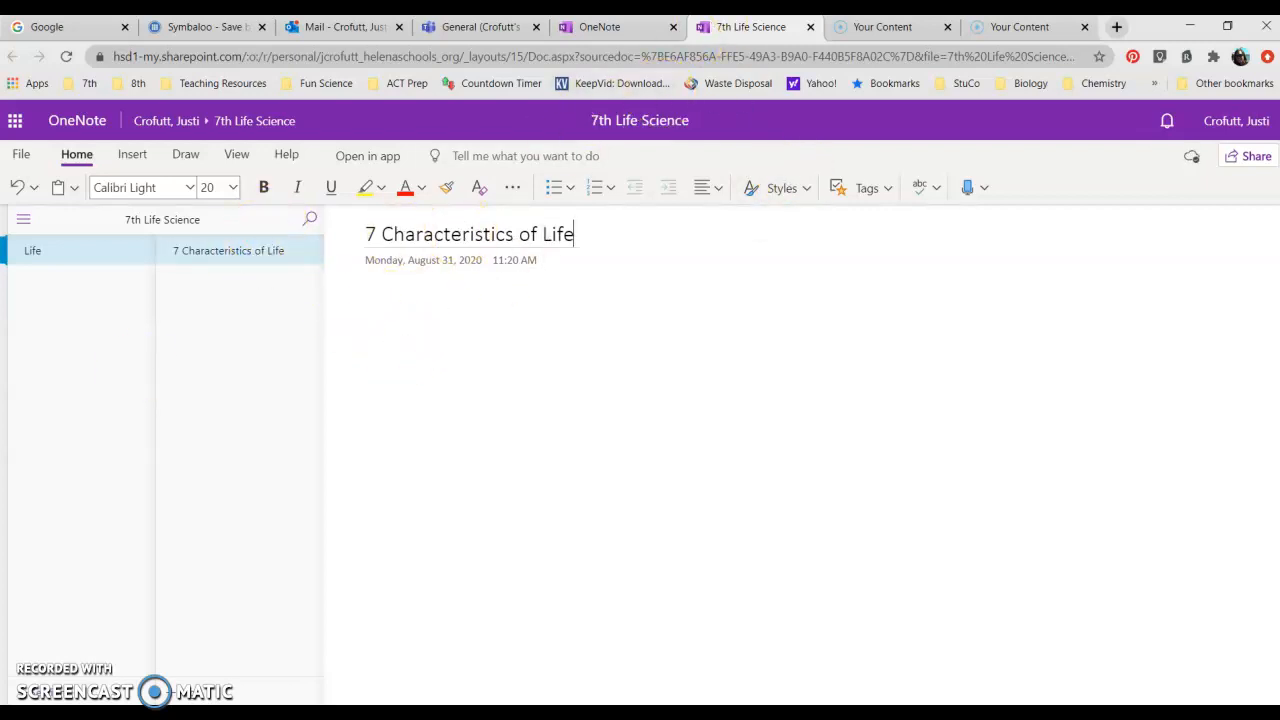
Add two more pages to the Life section, titled "Domains of Life" and "Taxonomic Rank".
{"action": "left_click", "coordinate": [184, 696]}
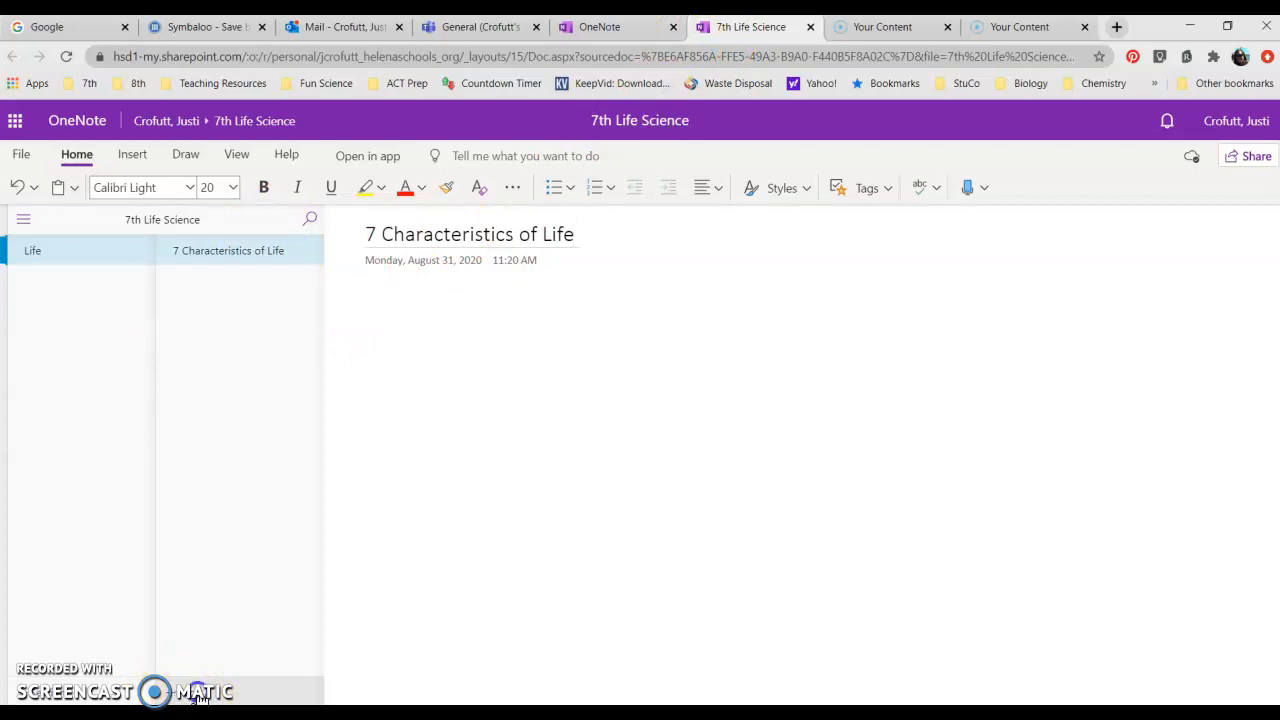
{"action": "left_click", "coordinate": [410, 237]}
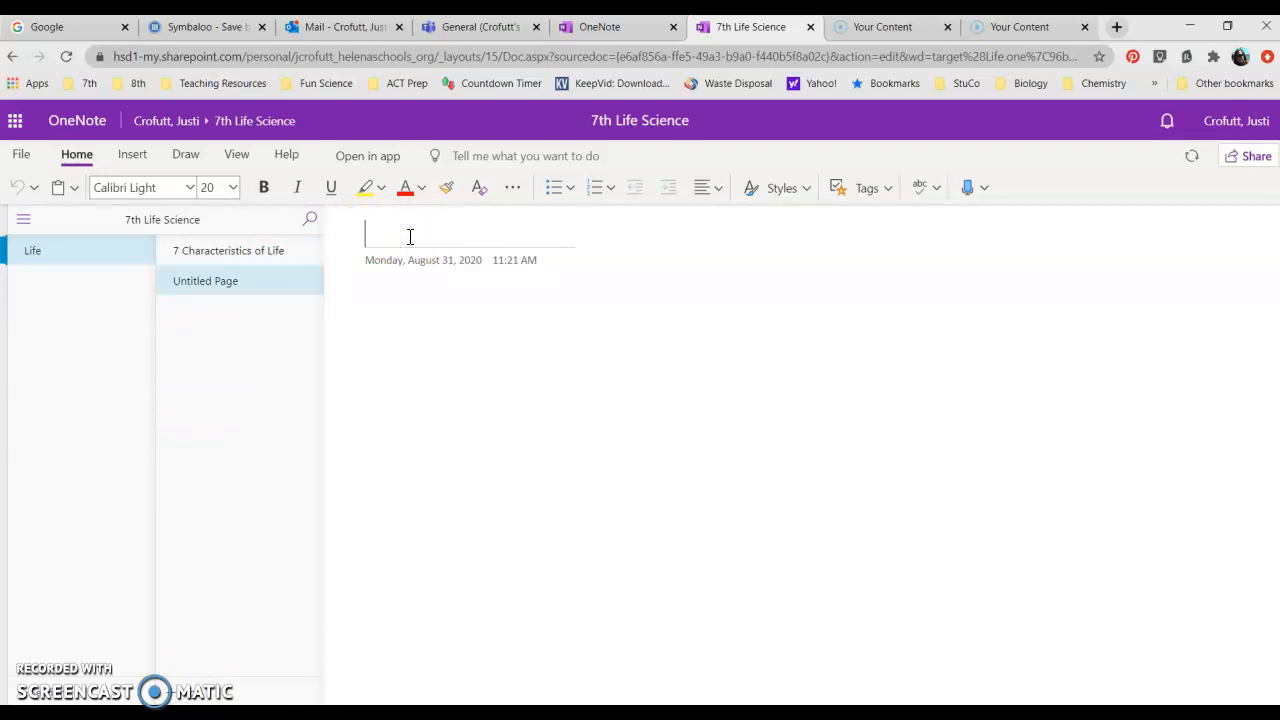
{"action": "type", "text": "Domains of Life"}
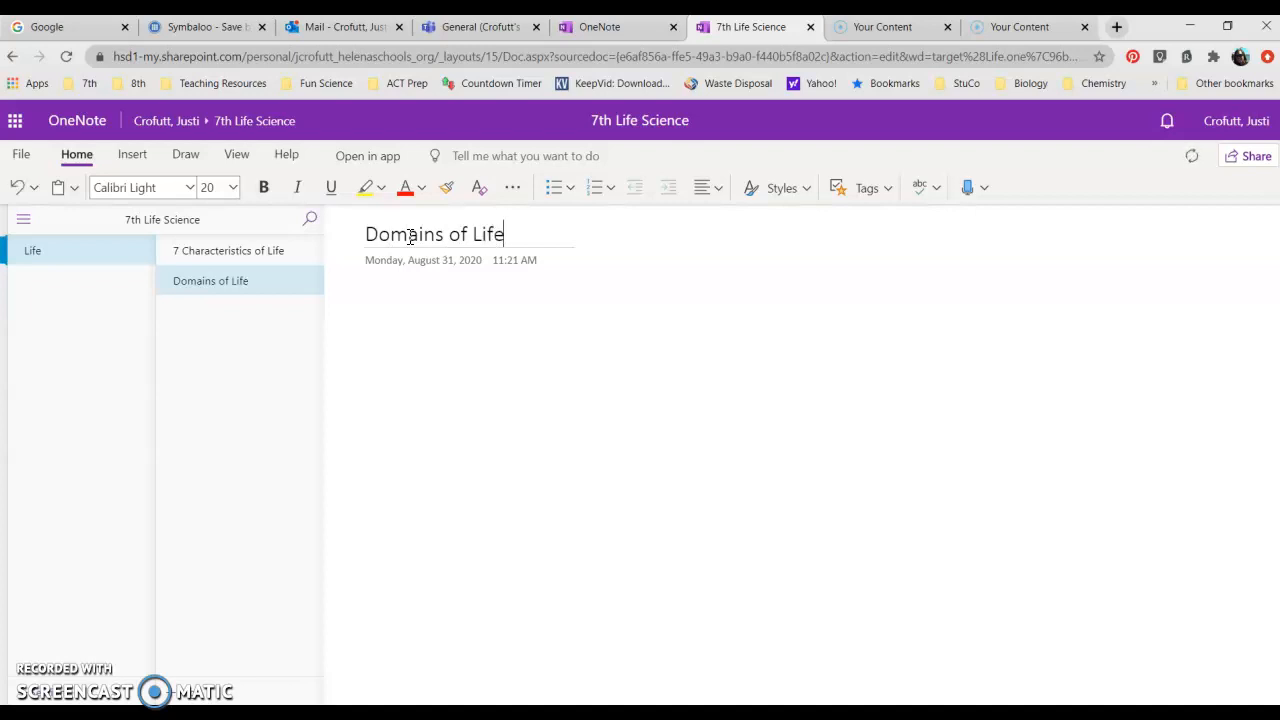
{"action": "left_click", "coordinate": [245, 688]}
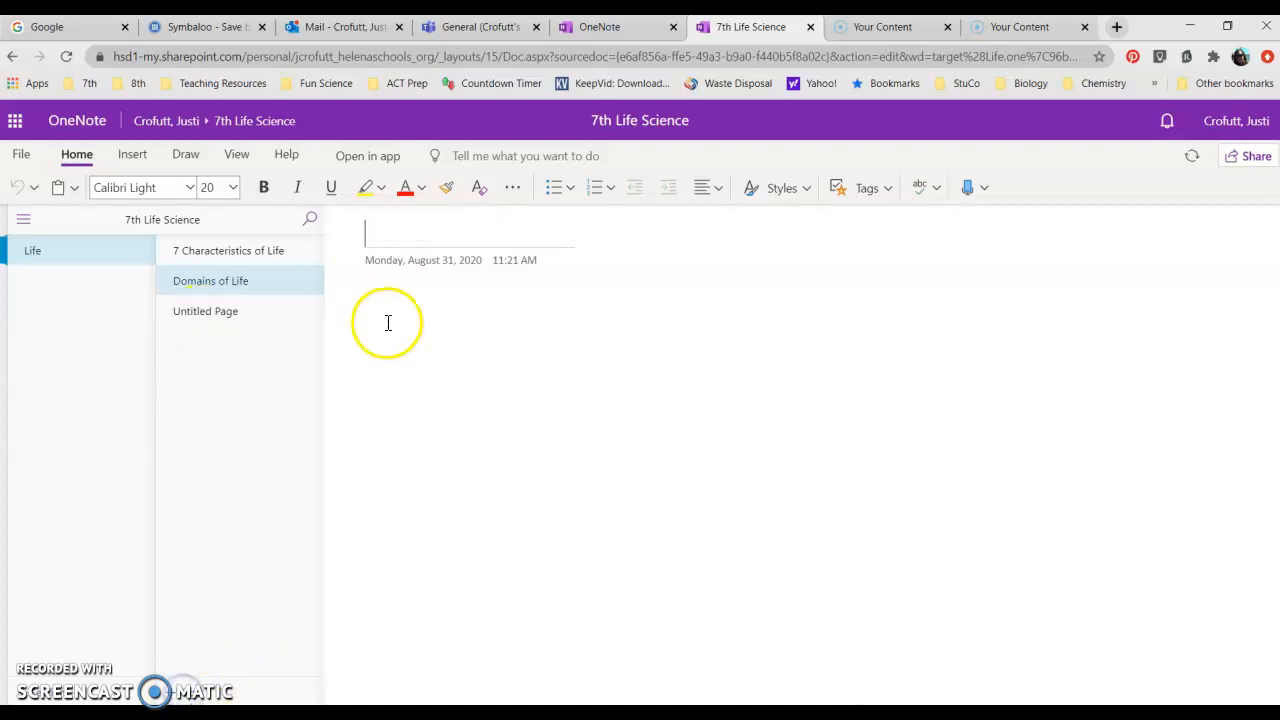
{"action": "left_click", "coordinate": [415, 240]}
{"action": "type", "text": "Taxonomic Rank"}
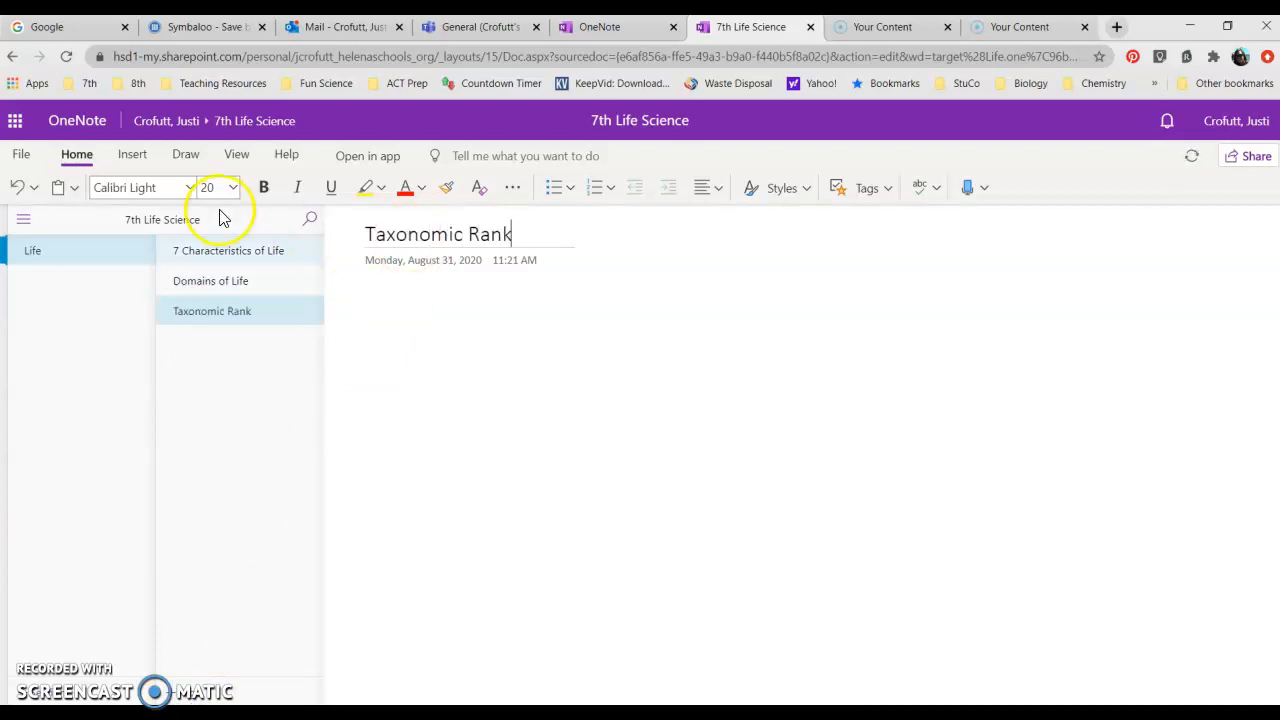
Add a page titled "Phylogenic Trees" to the Life section.
{"action": "left_click", "coordinate": [201, 698]}
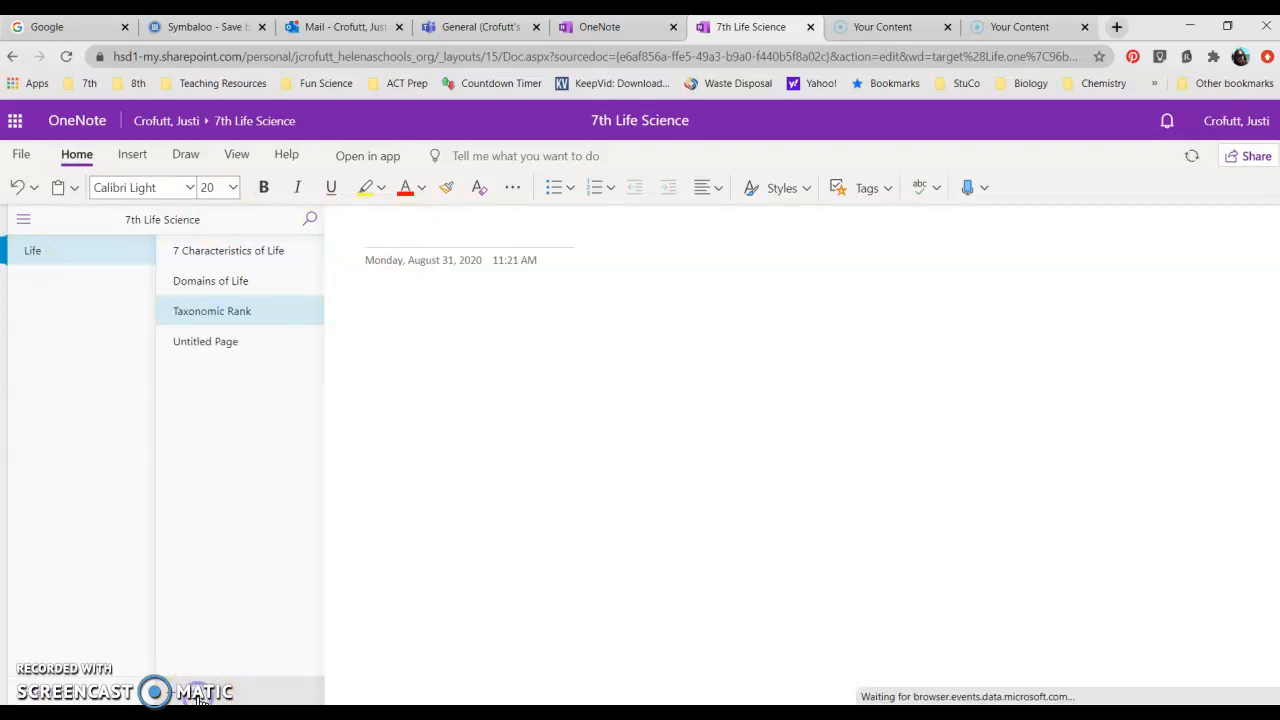
{"action": "left_click", "coordinate": [386, 233]}
{"action": "type", "text": "Phylogenic"}
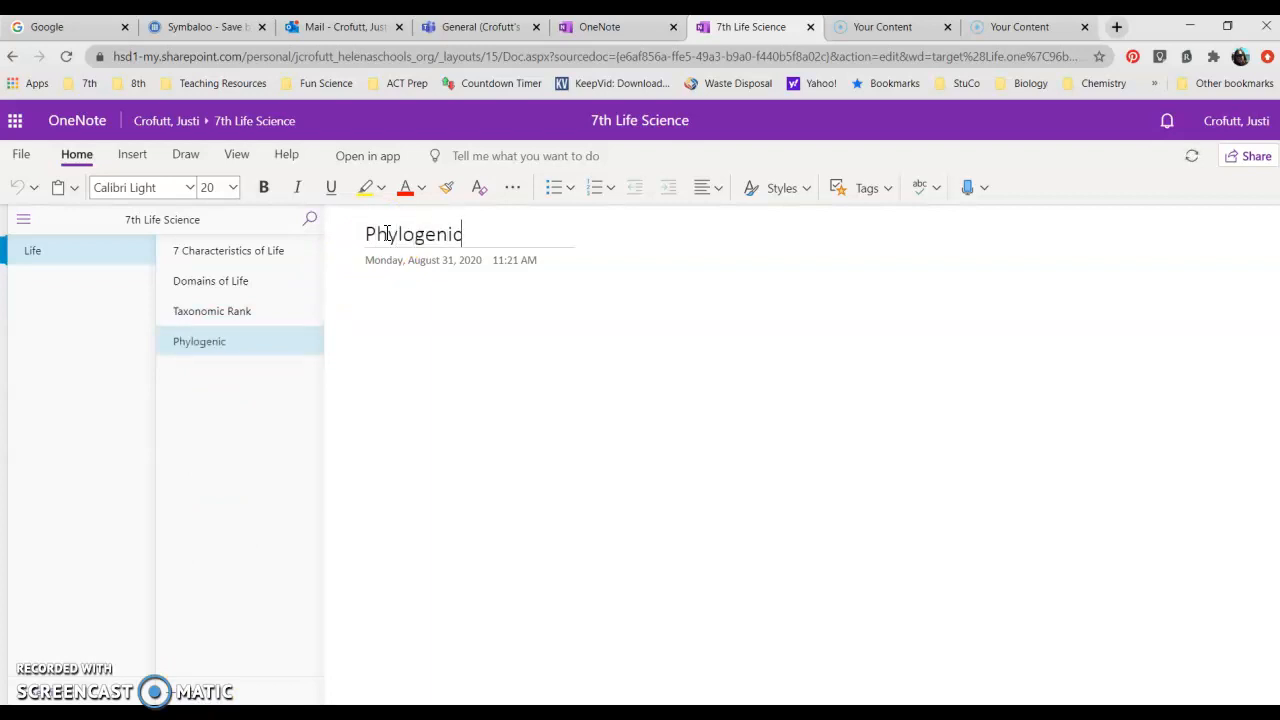
{"action": "type", "text": " Trees"}
Add a page titled "Dichotomous Keys" after the Phylogenic Trees page.
{"action": "left_click", "coordinate": [200, 698]}
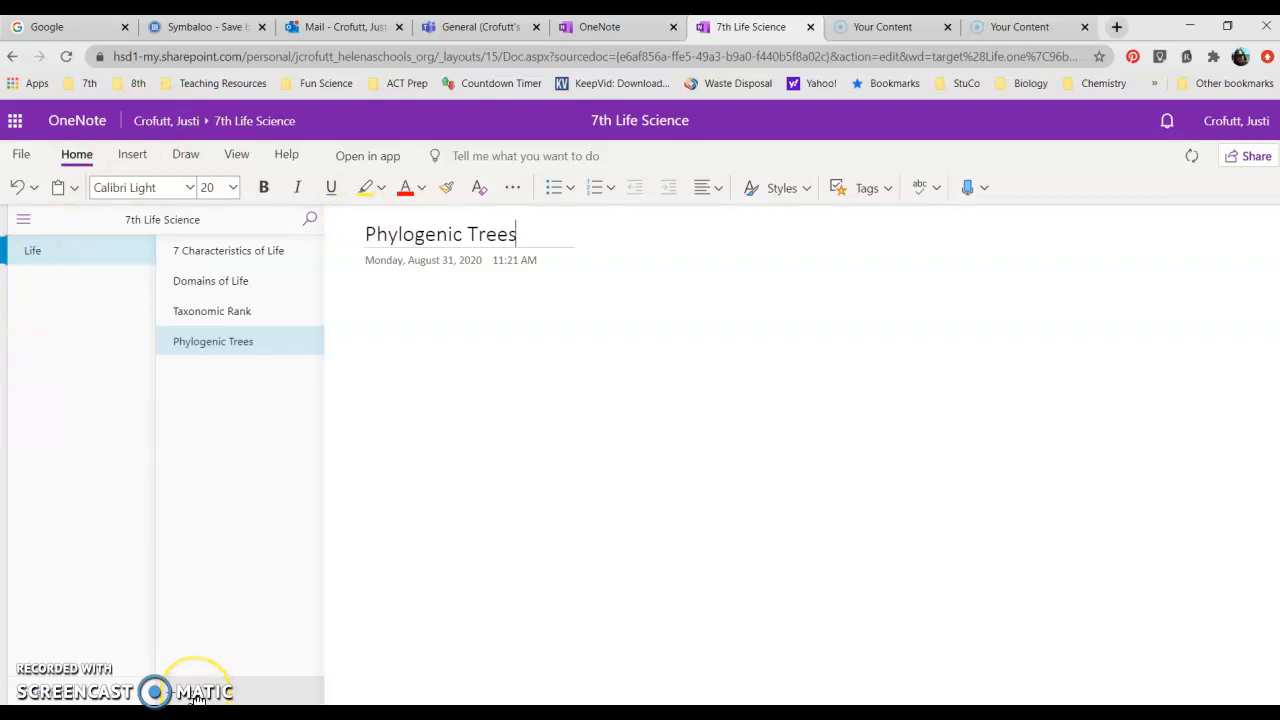
{"action": "left_click", "coordinate": [196, 698]}
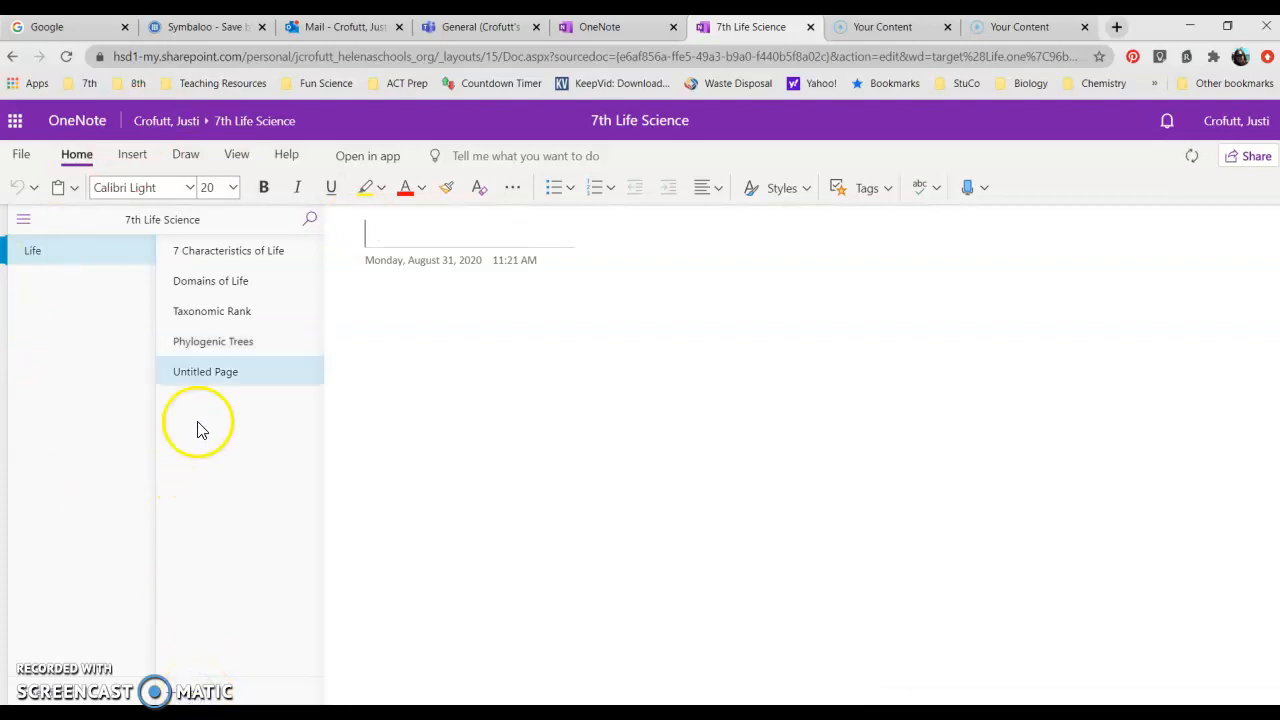
{"action": "left_click", "coordinate": [212, 374]}
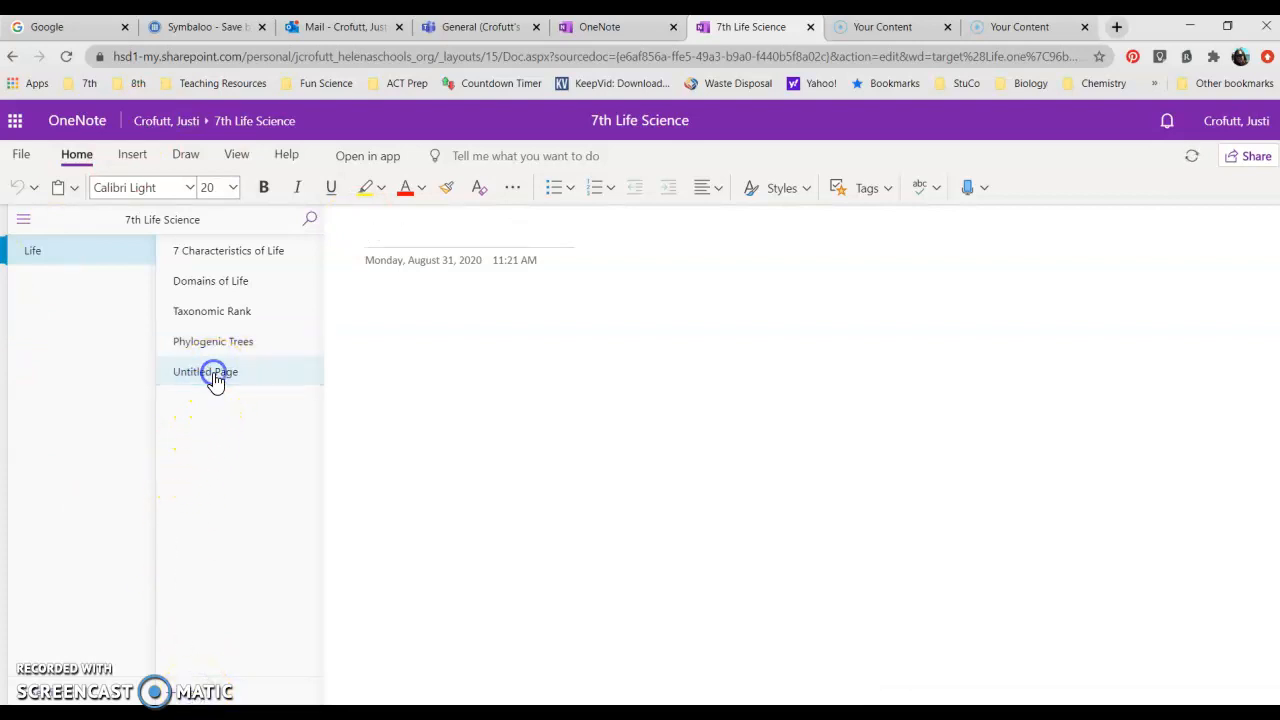
{"action": "left_click", "coordinate": [395, 233]}
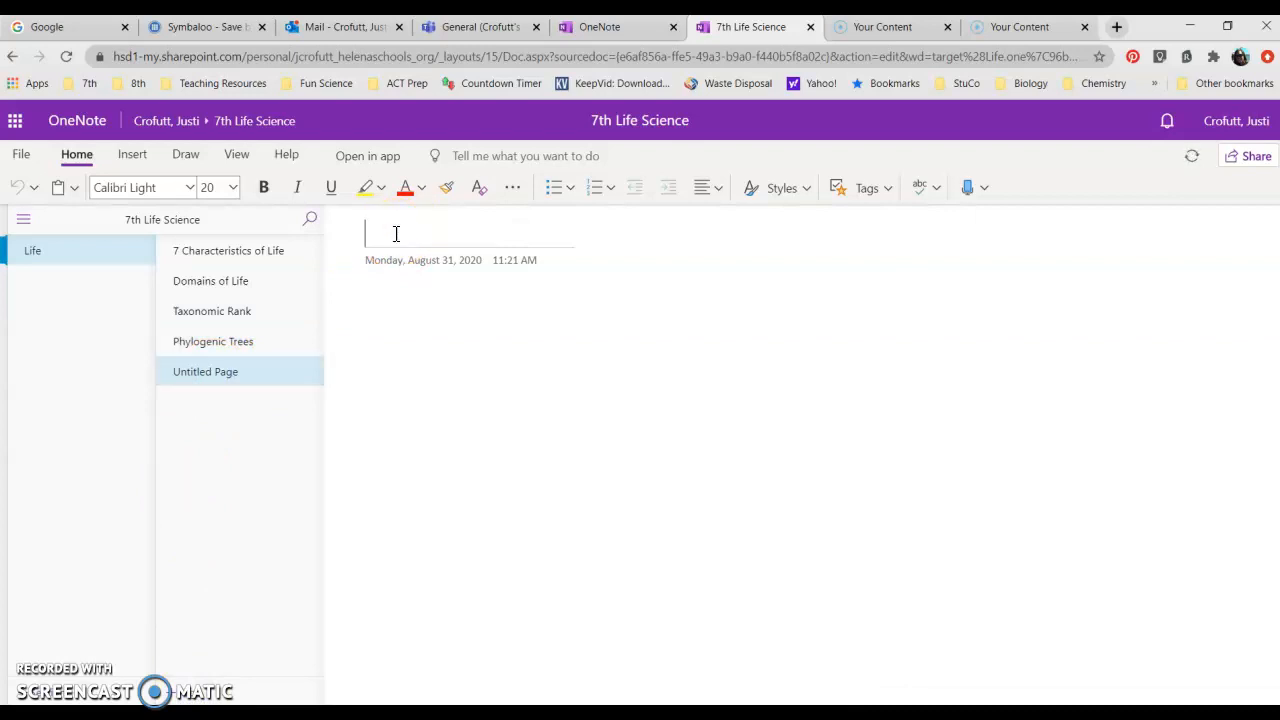
{"action": "type", "text": "Dichotomous Keys"}
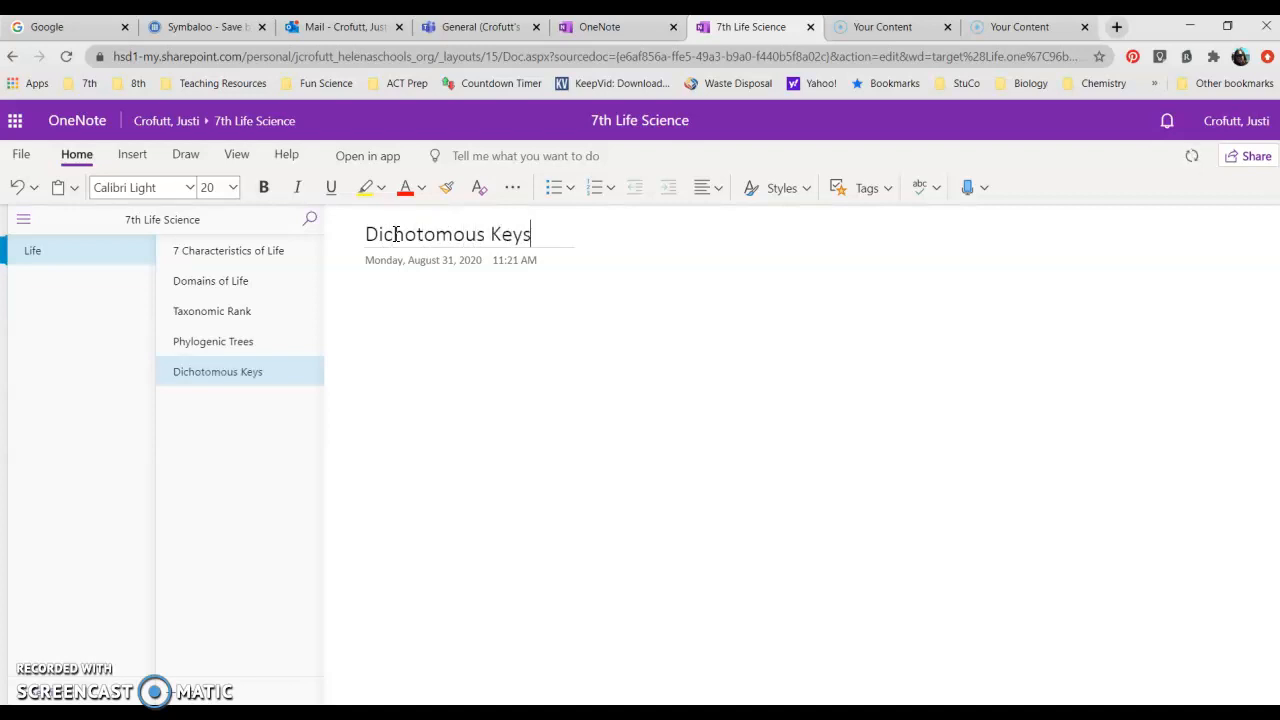
{"action": "left_click", "coordinate": [380, 234]}
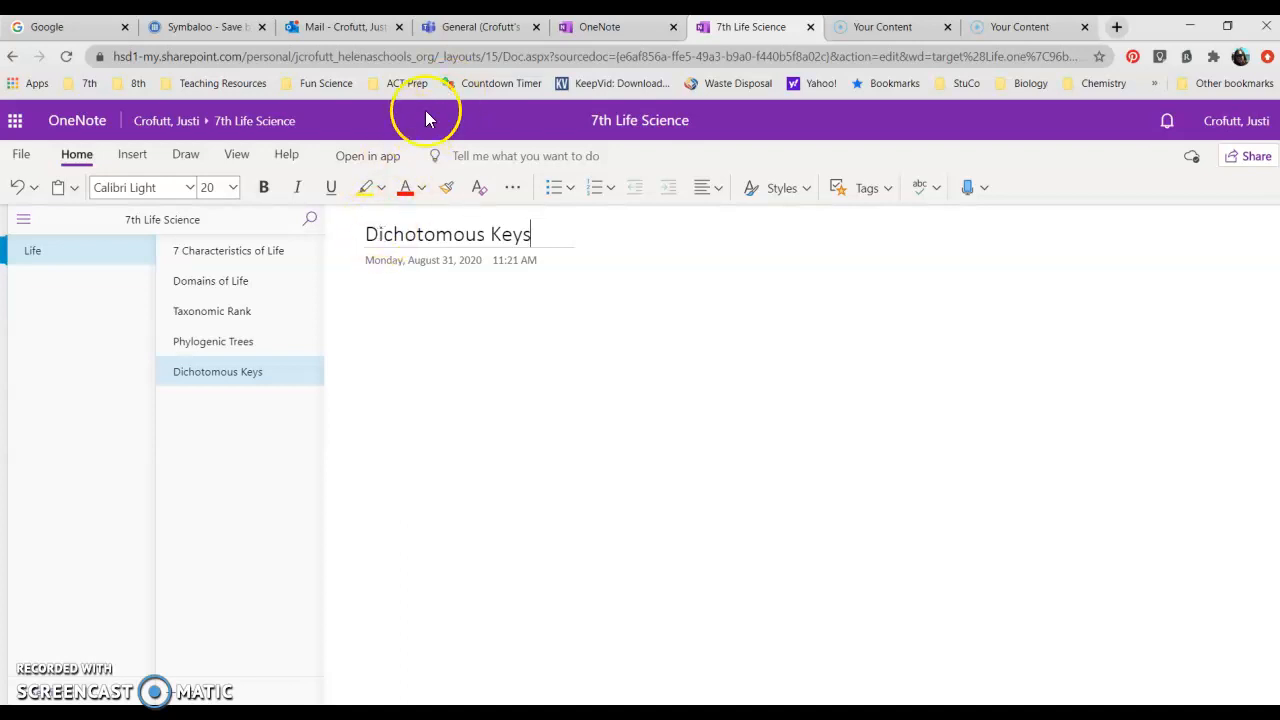
Switch to Teams and preview the minions image posted in the General channel, then close the preview.
{"action": "left_click", "coordinate": [458, 30]}
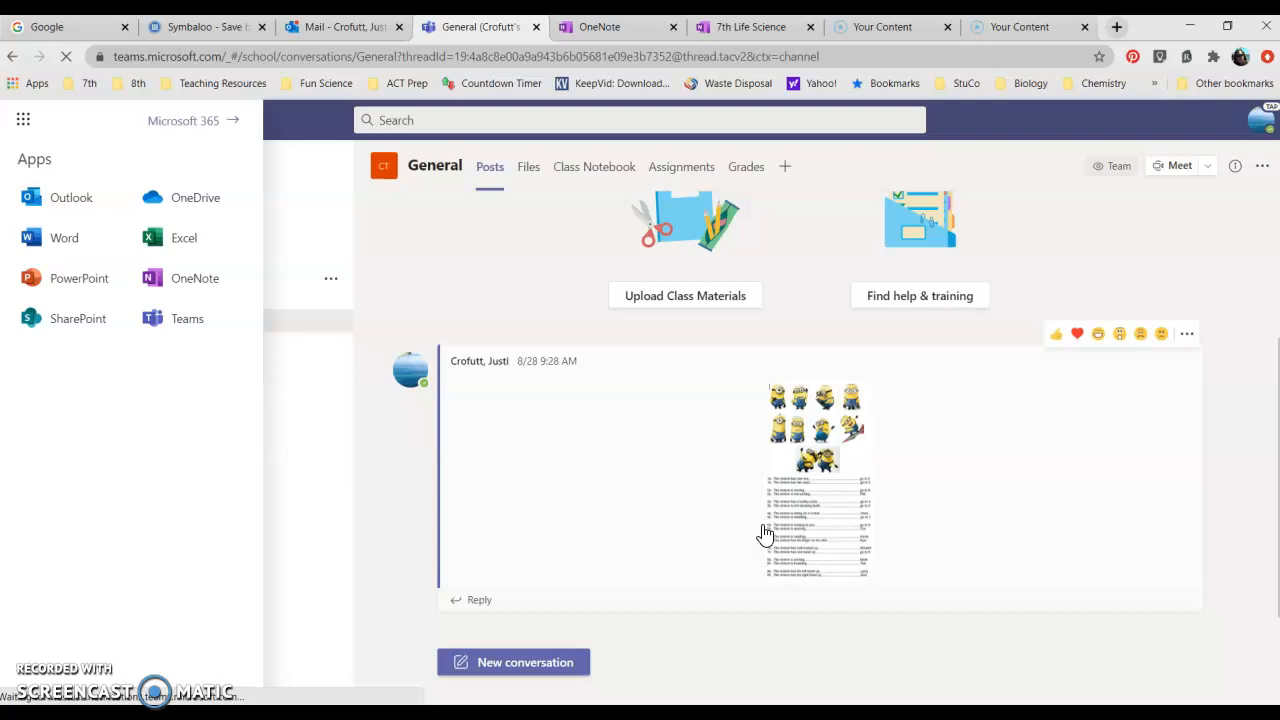
{"action": "left_click", "coordinate": [834, 426]}
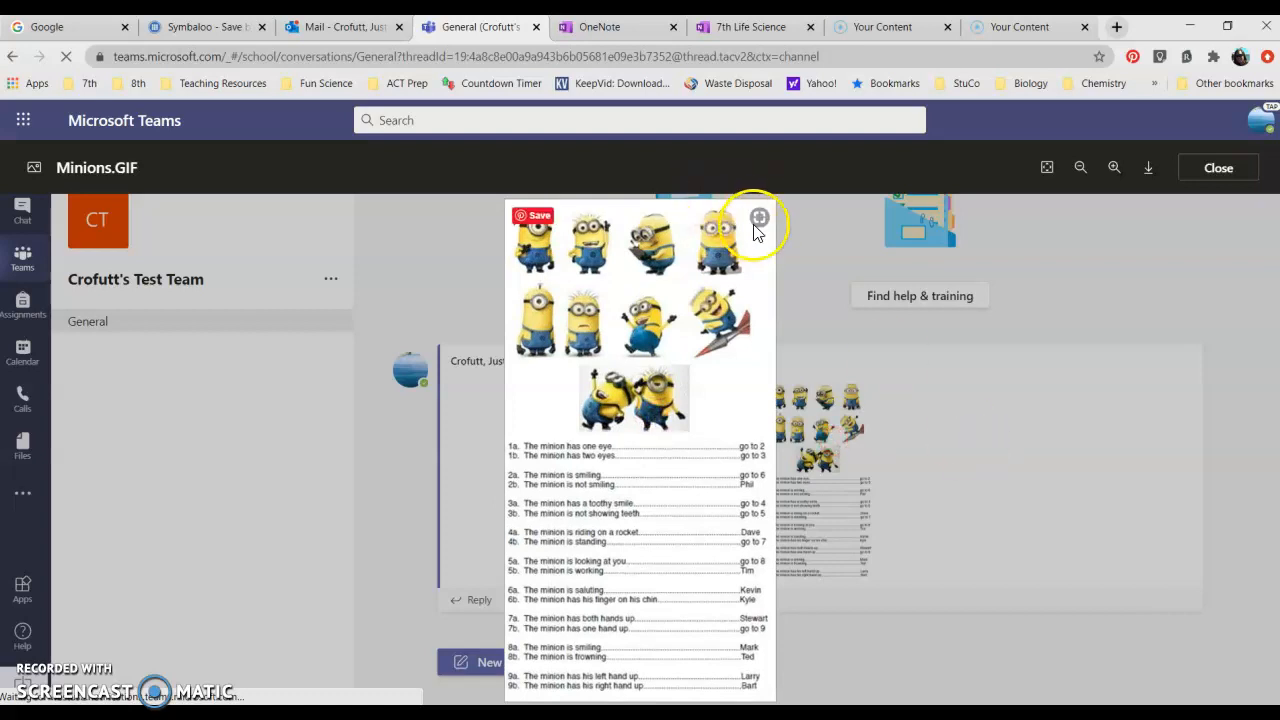
{"action": "left_click", "coordinate": [1050, 473]}
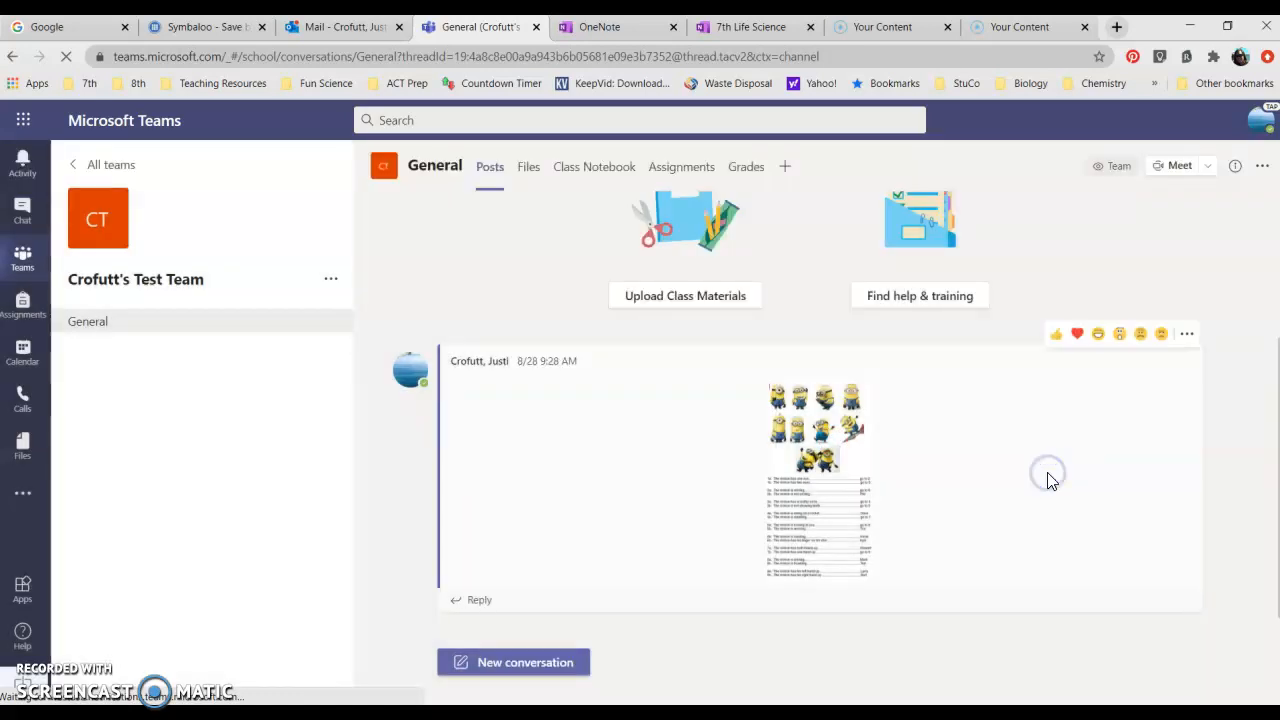
Open the posted minions image in its own browser tab and return to the Teams channel.
{"action": "right_click", "coordinate": [820, 465]}
{"action": "left_click", "coordinate": [827, 490]}
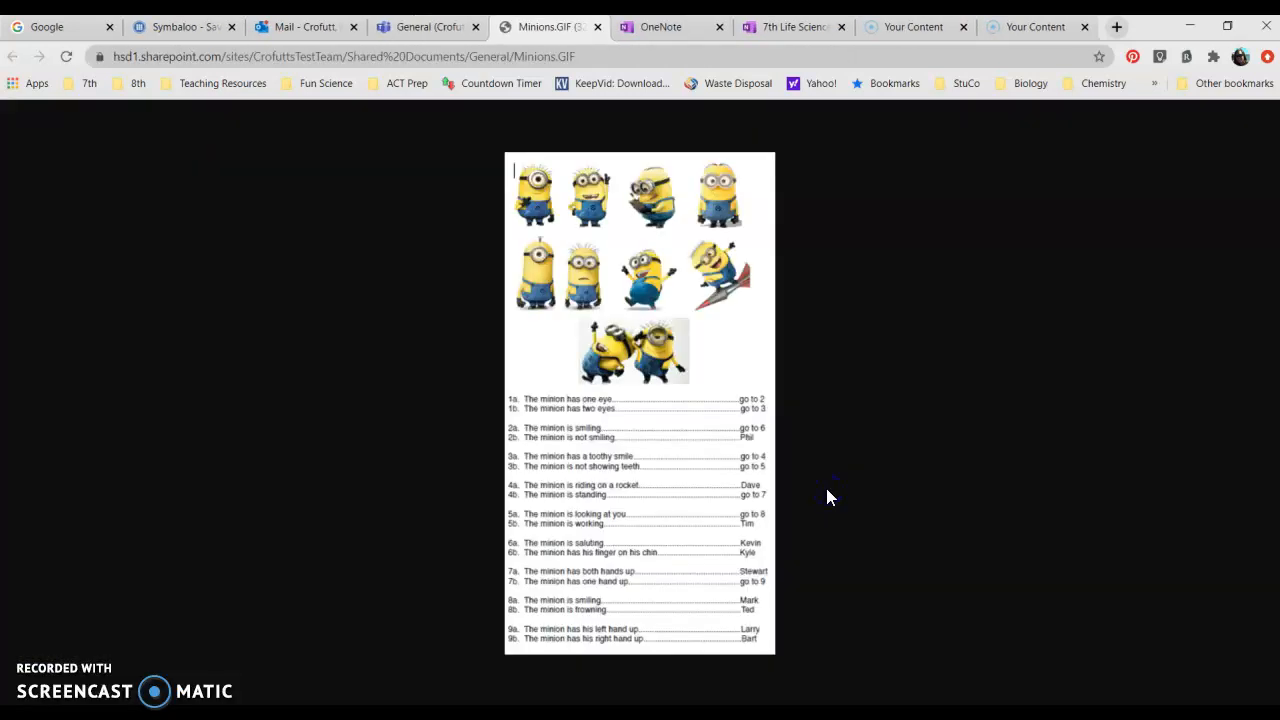
{"action": "left_click", "coordinate": [428, 27]}
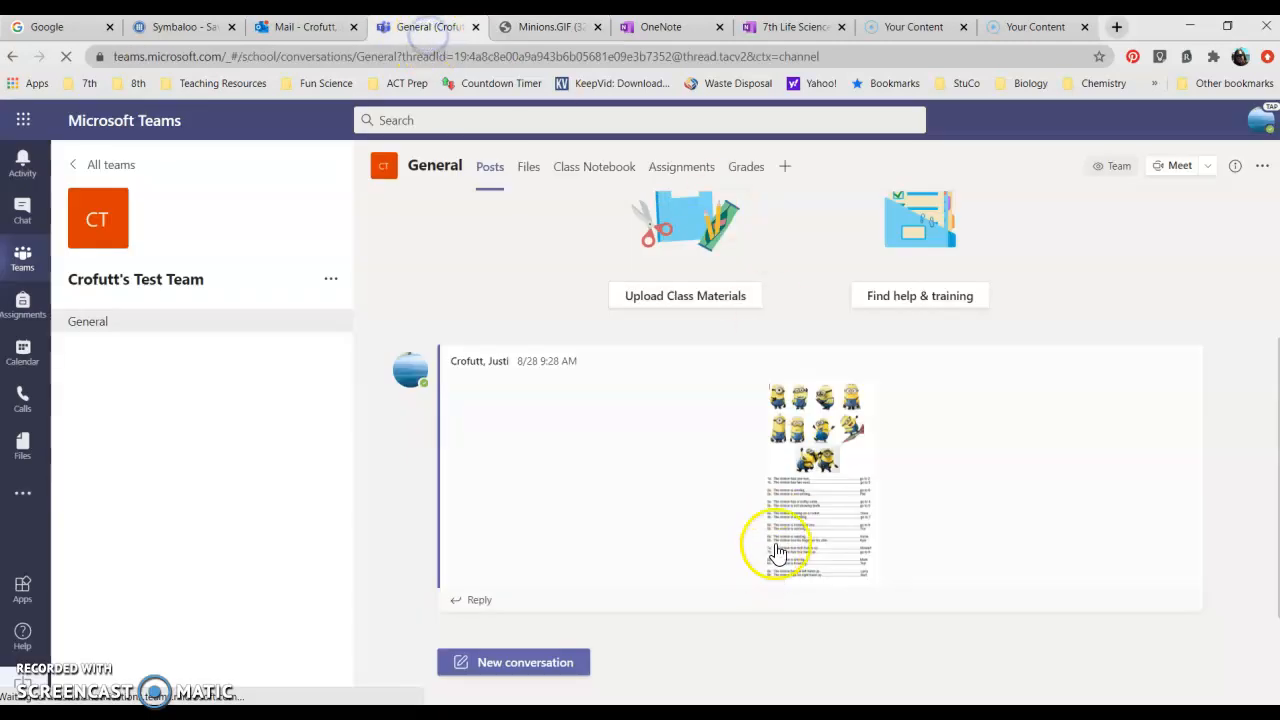
{"action": "right_click", "coordinate": [808, 516]}
{"action": "left_click", "coordinate": [795, 572]}
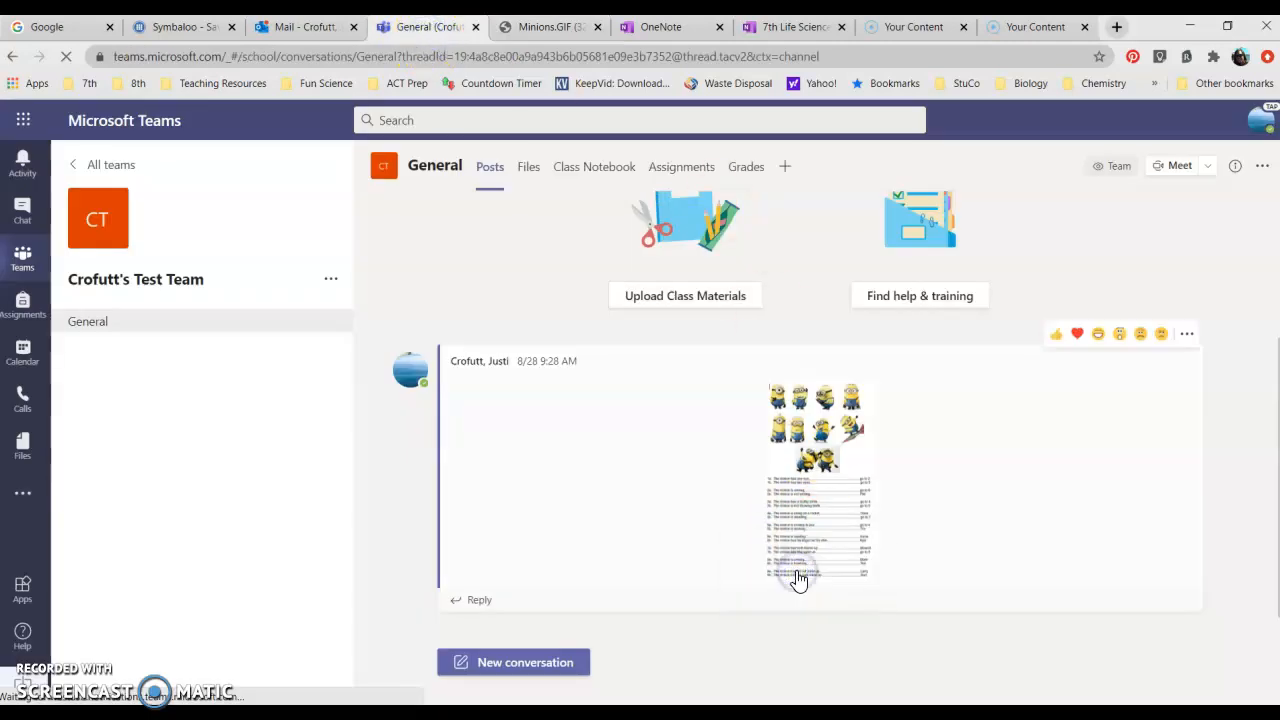
Switch to Minions.GIF in the Photos app, copy the image and minimize the viewer.
{"action": "left_click", "coordinate": [86, 693]}
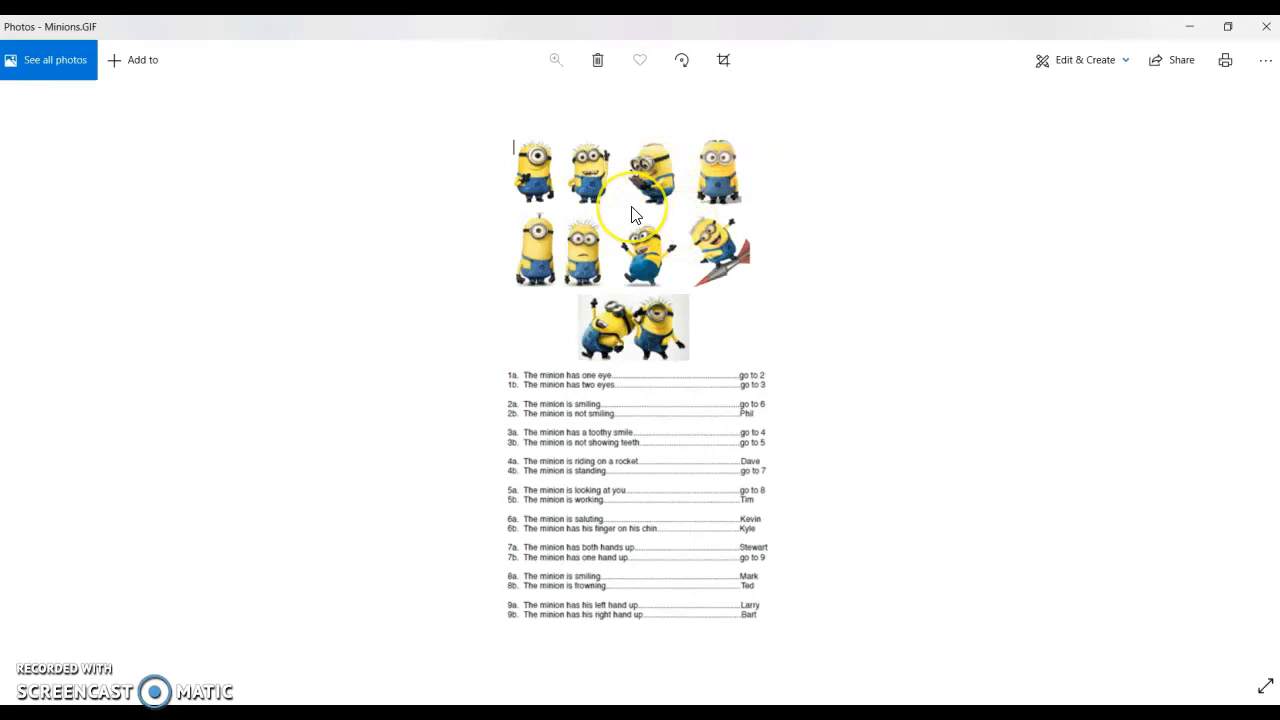
{"action": "right_click", "coordinate": [631, 208]}
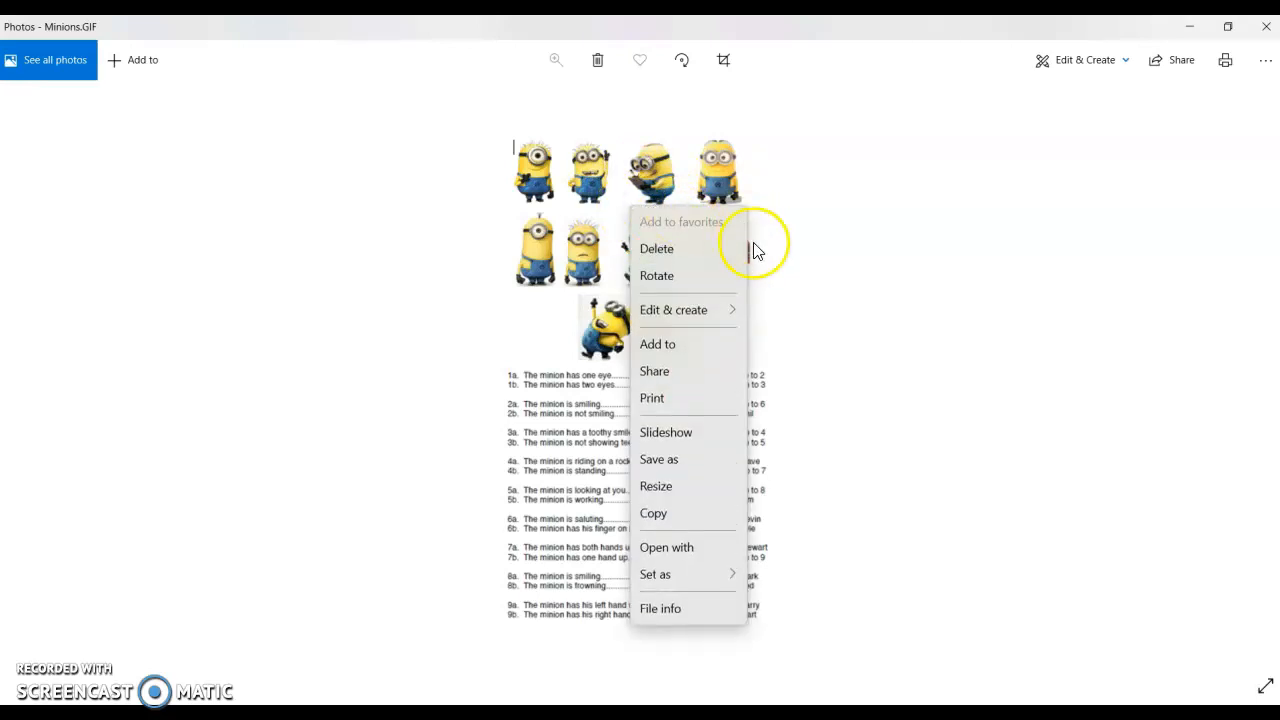
{"action": "left_click", "coordinate": [650, 516]}
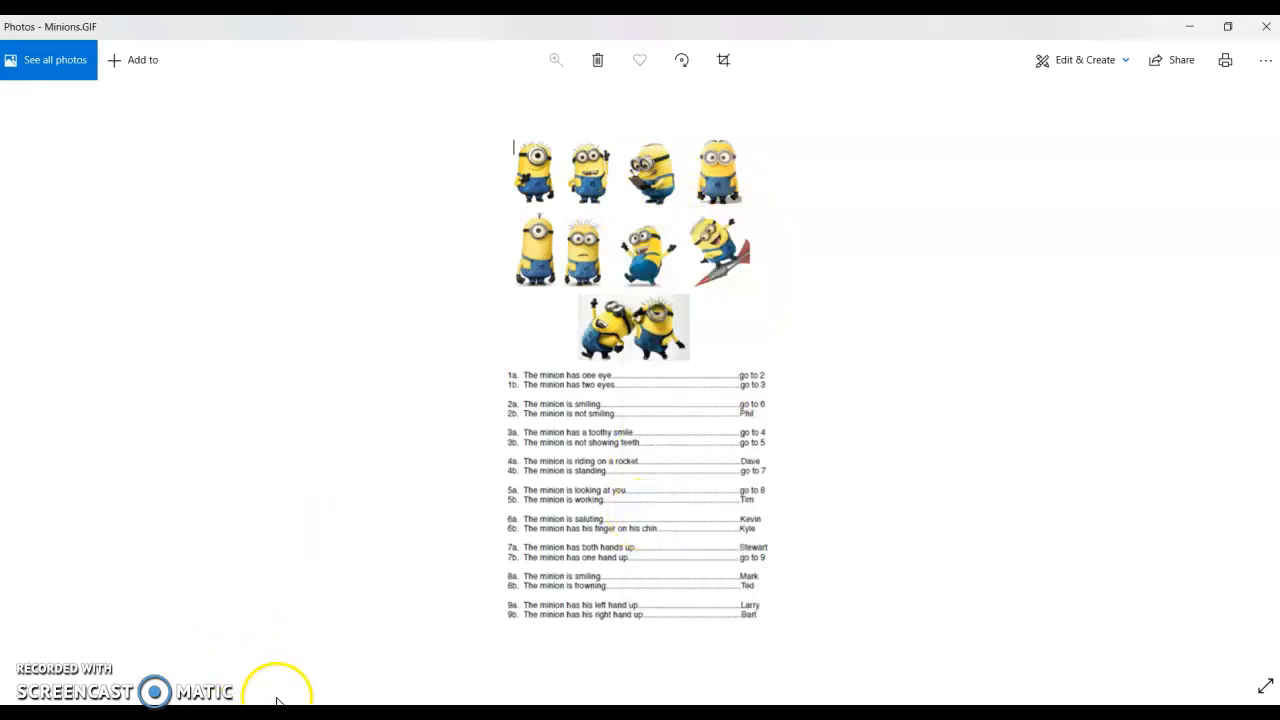
{"action": "left_click", "coordinate": [1189, 27]}
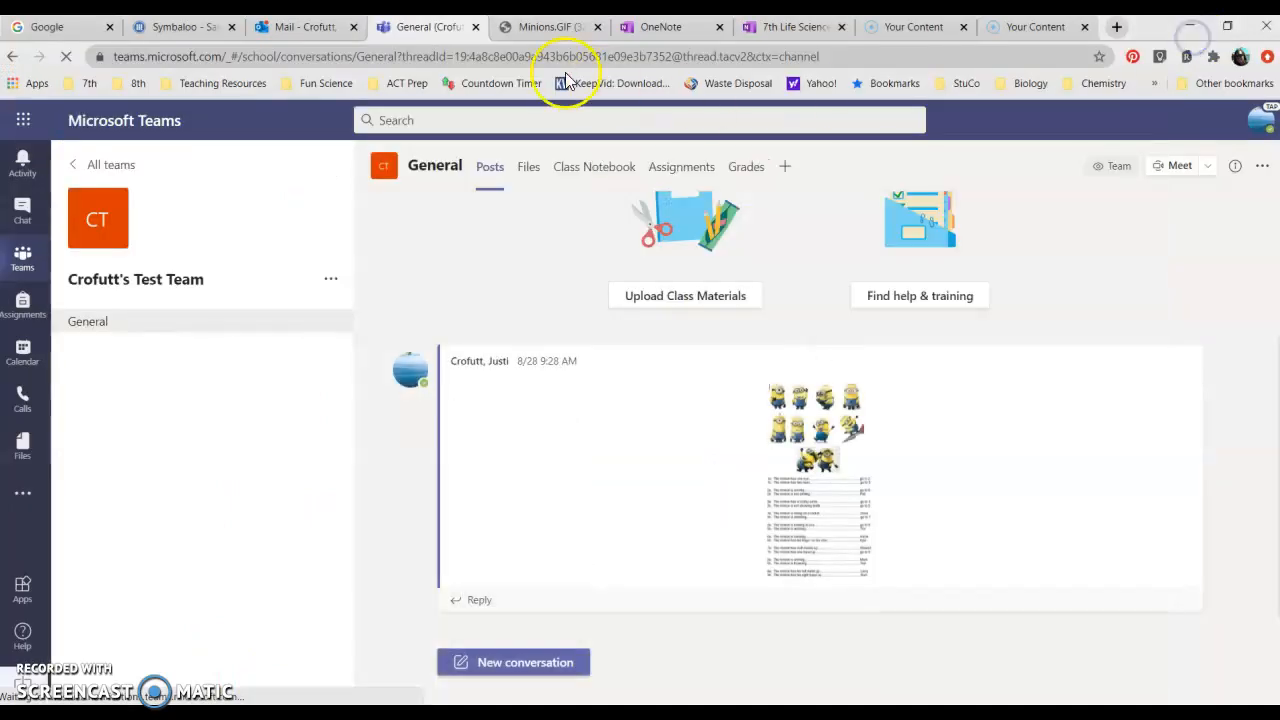
Switch to the 7th Life Science notebook and paste the copied minions image below the Dichotomous Keys page title.
{"action": "left_click", "coordinate": [683, 32]}
{"action": "left_click", "coordinate": [795, 27]}
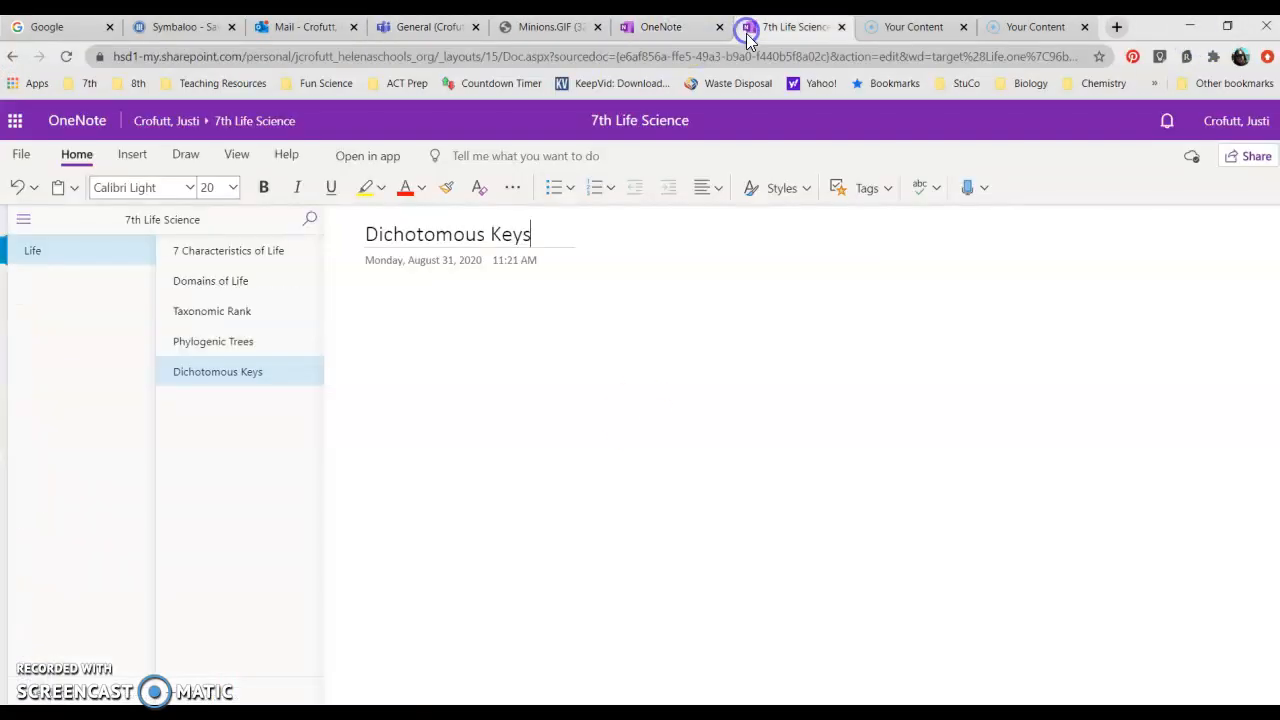
{"action": "left_click", "coordinate": [393, 308]}
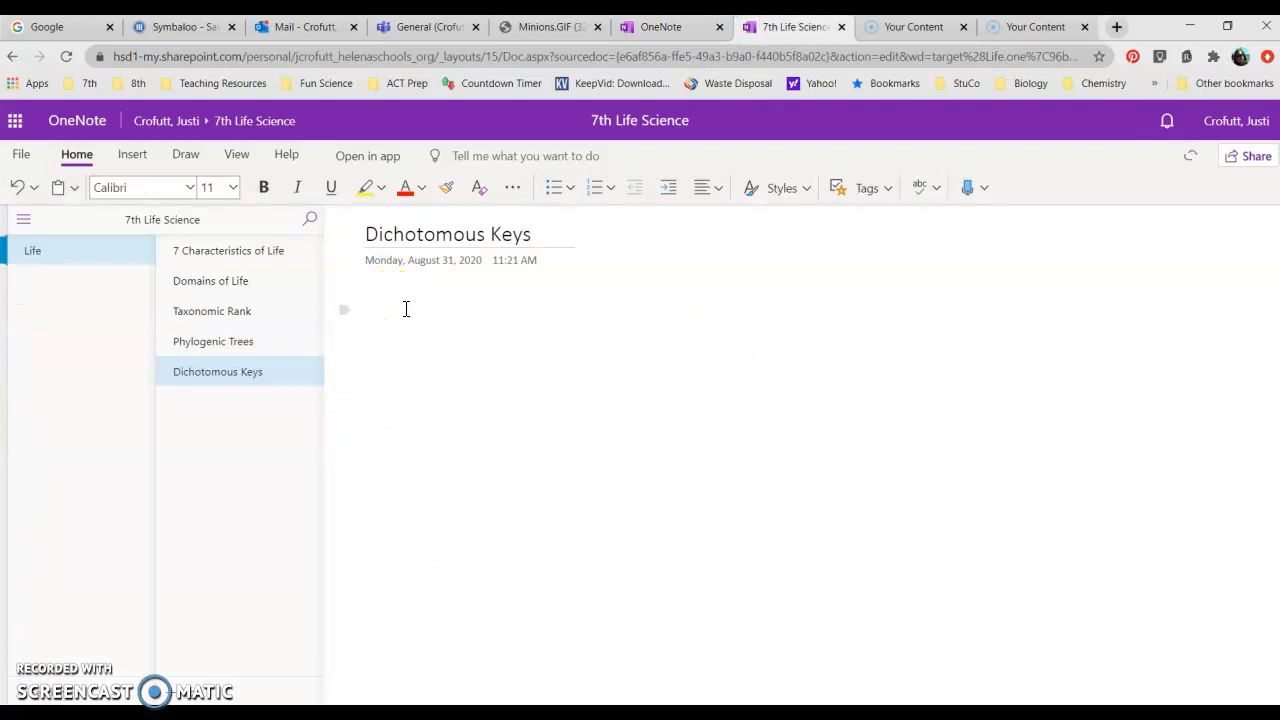
{"action": "key", "text": "ctrl+v"}
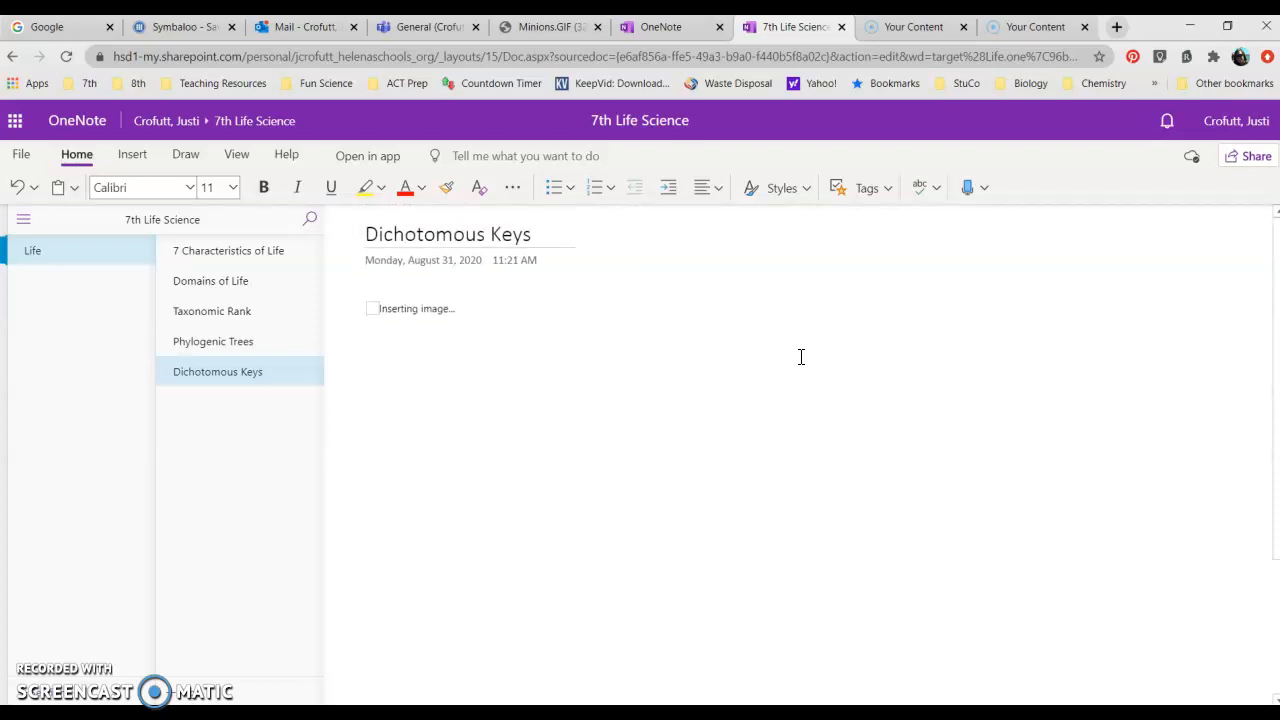
{"action": "left_click", "coordinate": [817, 343]}
{"action": "left_click", "coordinate": [376, 328]}
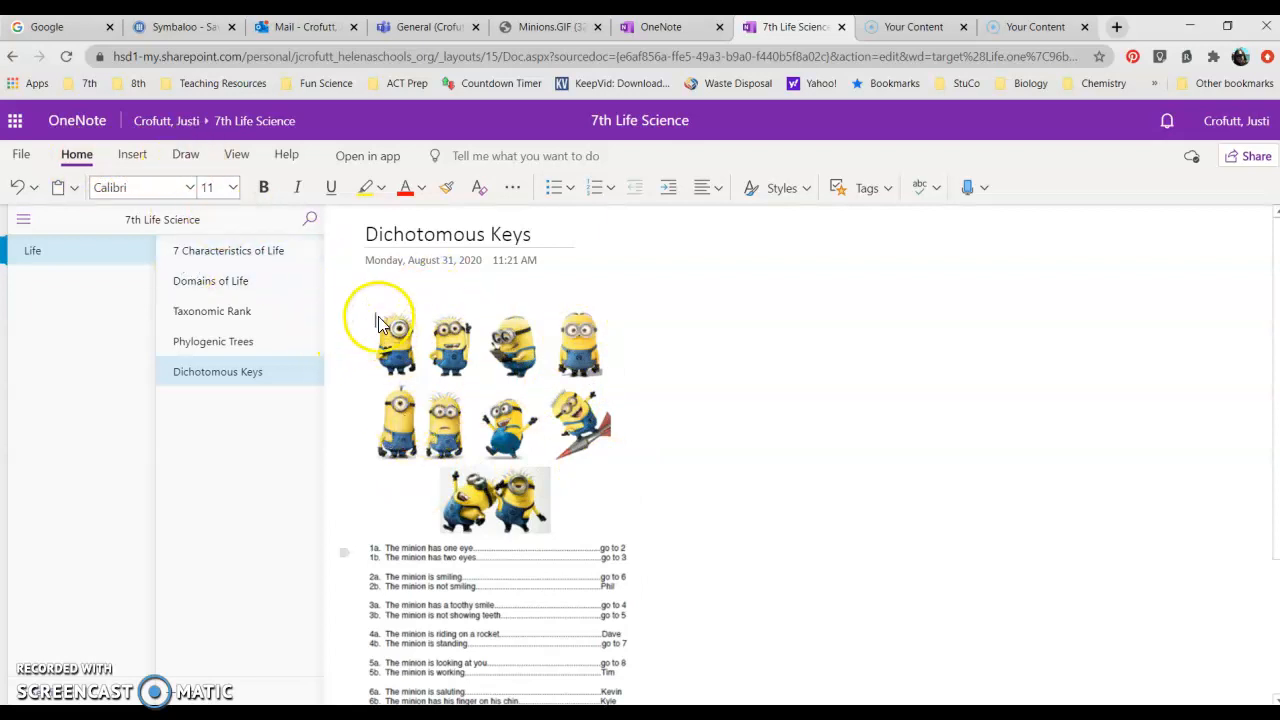
Handwrite the word "Minions" in black pen ink above the pasted minions image on the Dichotomous Keys page.
{"action": "left_click", "coordinate": [185, 157]}
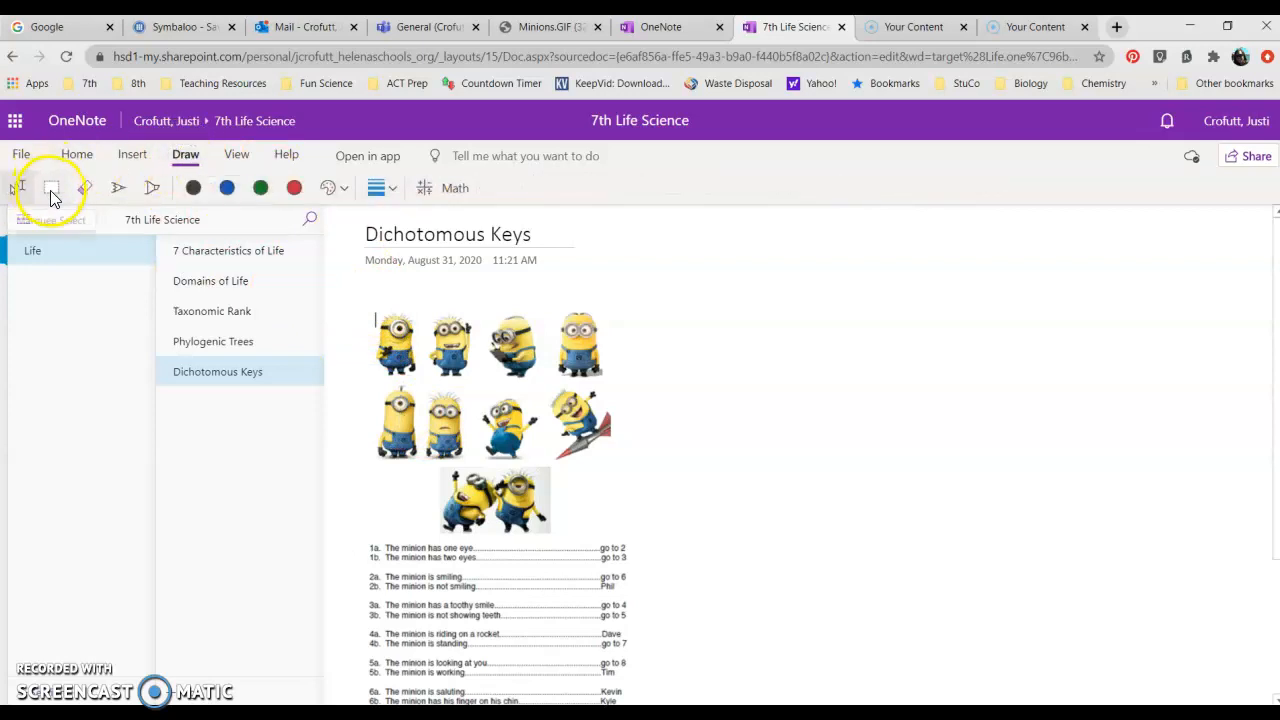
{"action": "left_click", "coordinate": [117, 188]}
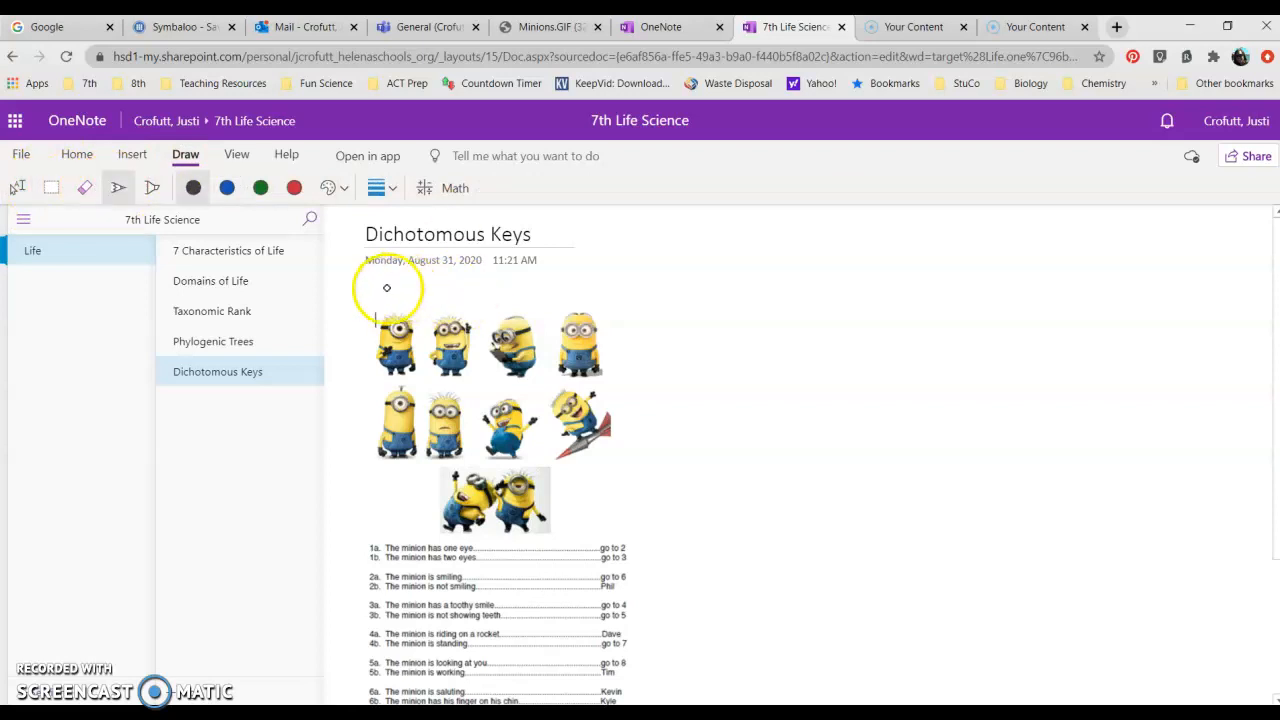
{"action": "left_click", "coordinate": [417, 288]}
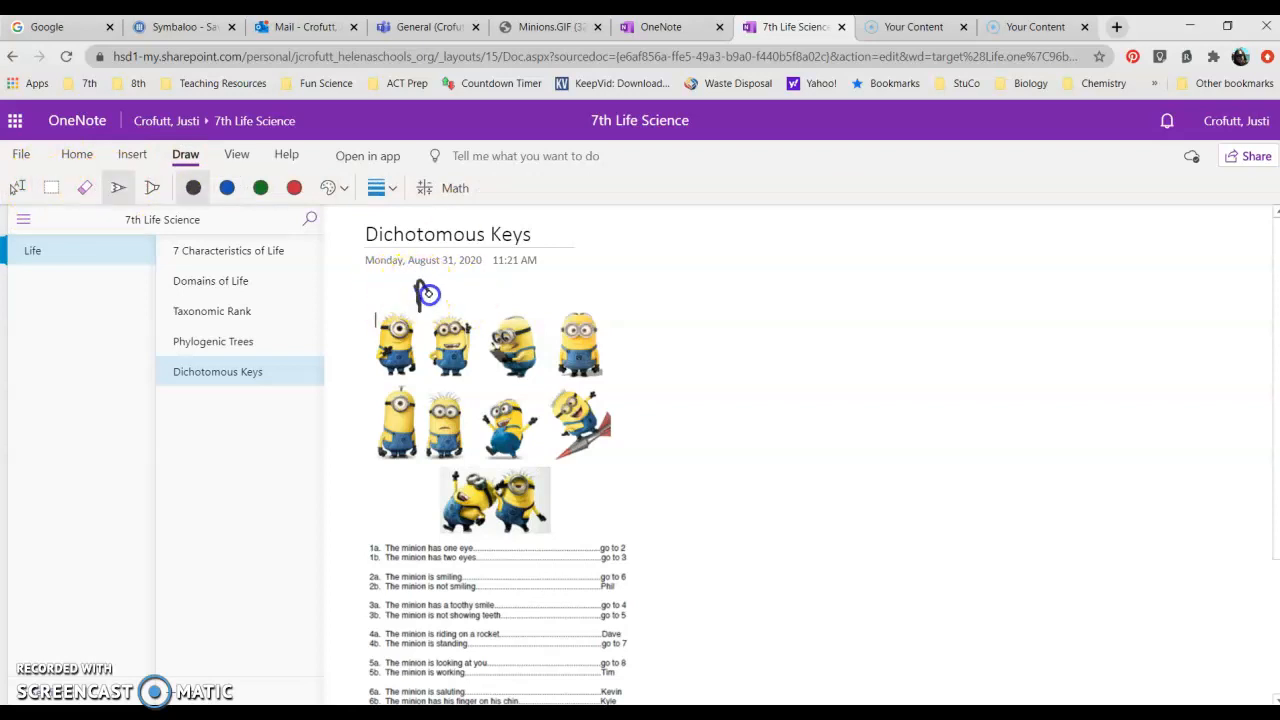
{"action": "left_click_drag", "start_coordinate": [443, 306], "coordinate": [446, 302]}
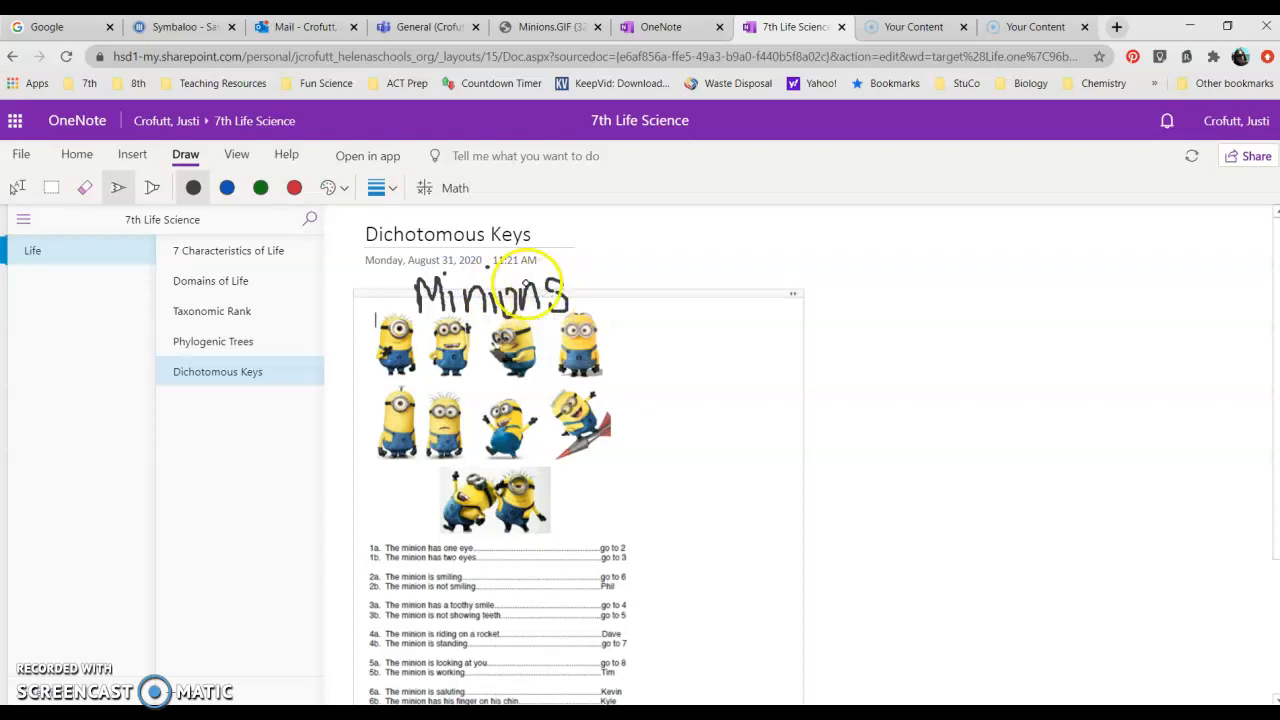
Try to select the handwritten "Minions" title with the object and lasso selection tools, and check the ink color options.
{"action": "left_click", "coordinate": [17, 187]}
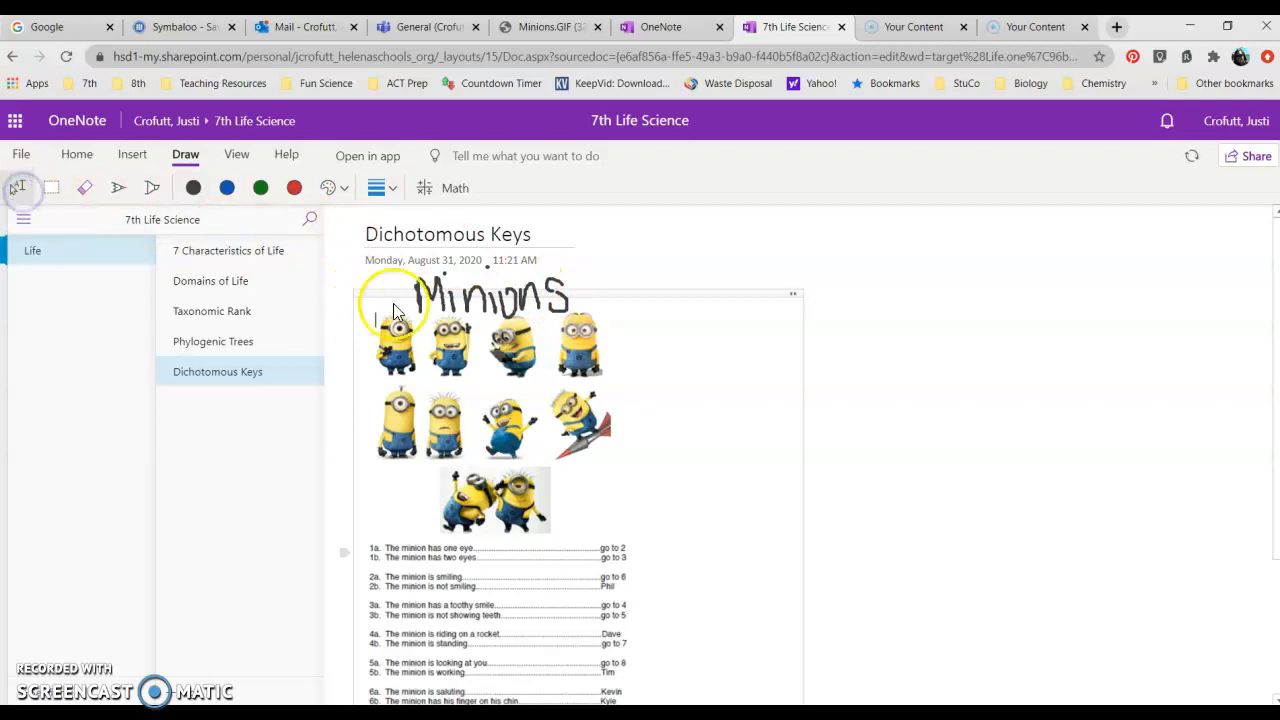
{"action": "left_click_drag", "start_coordinate": [354, 281], "coordinate": [385, 281]}
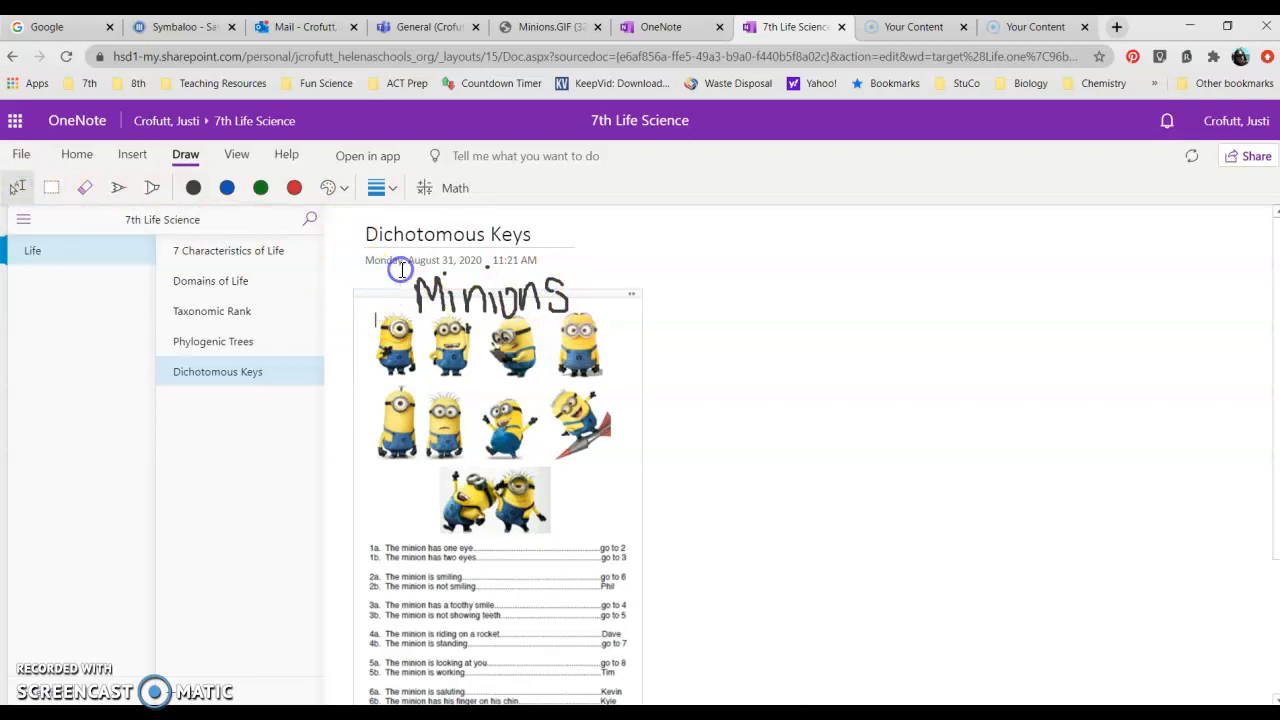
{"action": "left_click", "coordinate": [52, 187]}
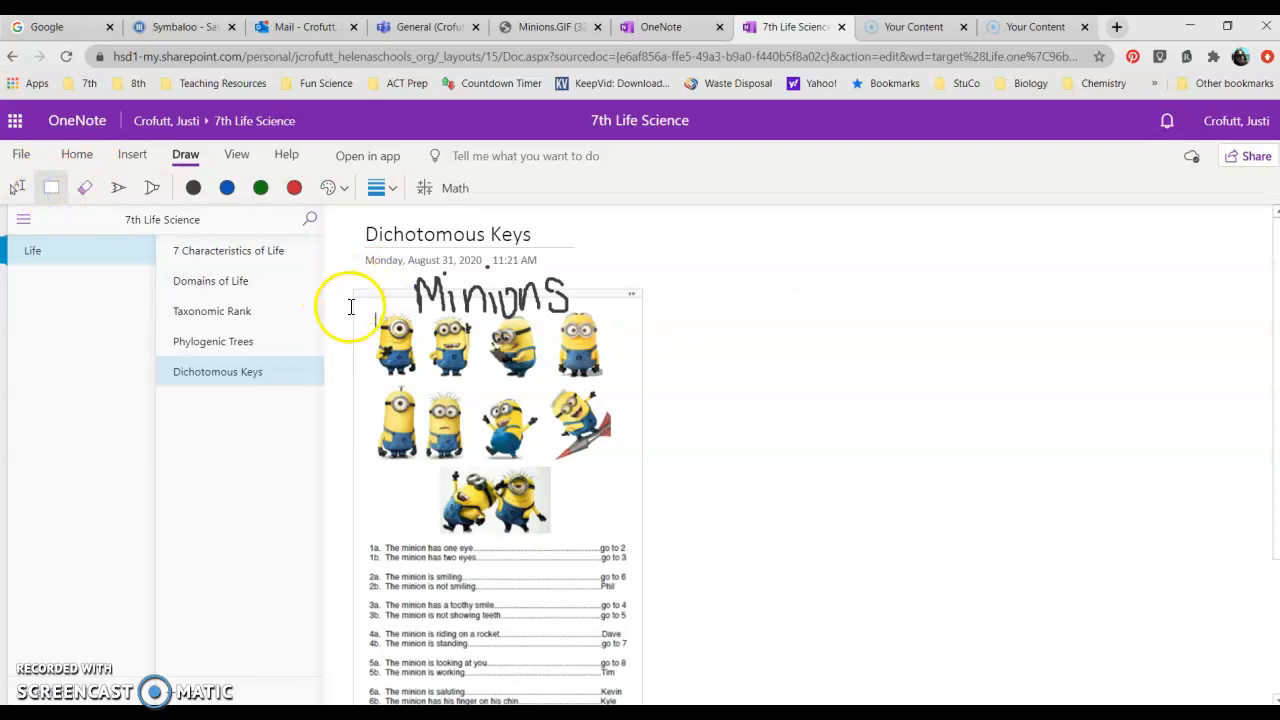
{"action": "left_click_drag", "start_coordinate": [338, 298], "coordinate": [403, 262]}
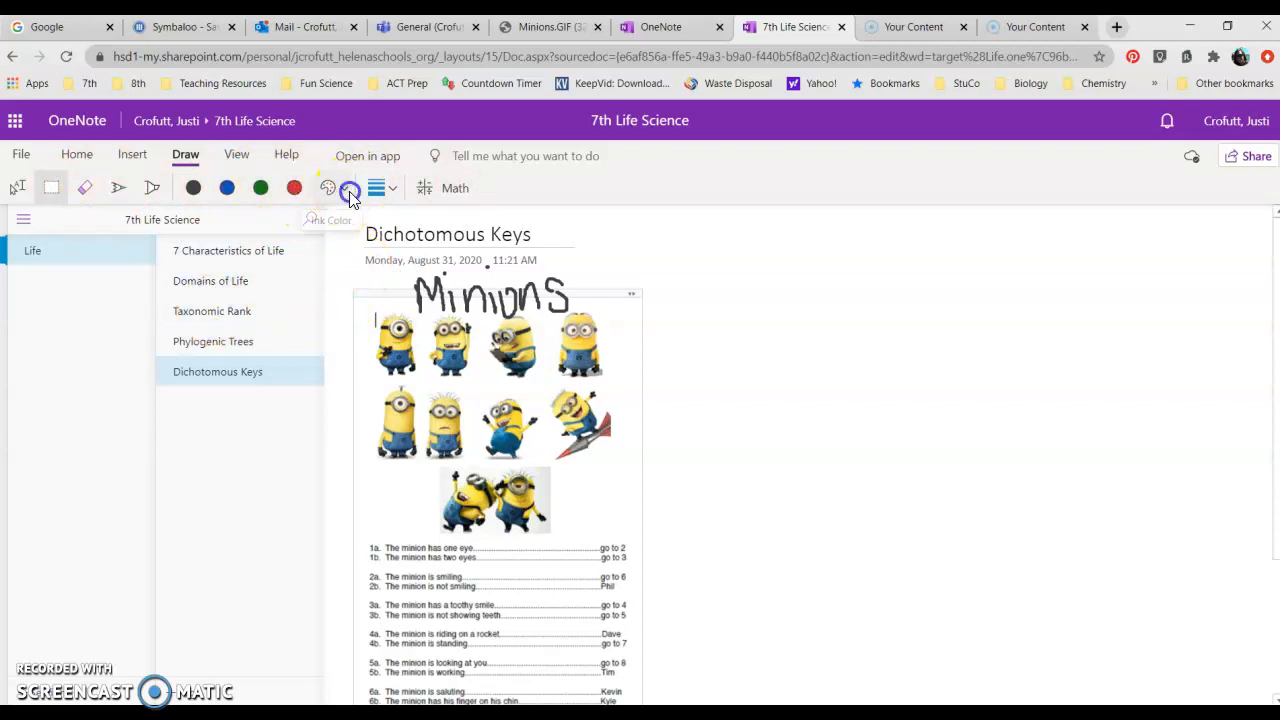
{"action": "left_click", "coordinate": [345, 189]}
{"action": "left_click", "coordinate": [348, 190]}
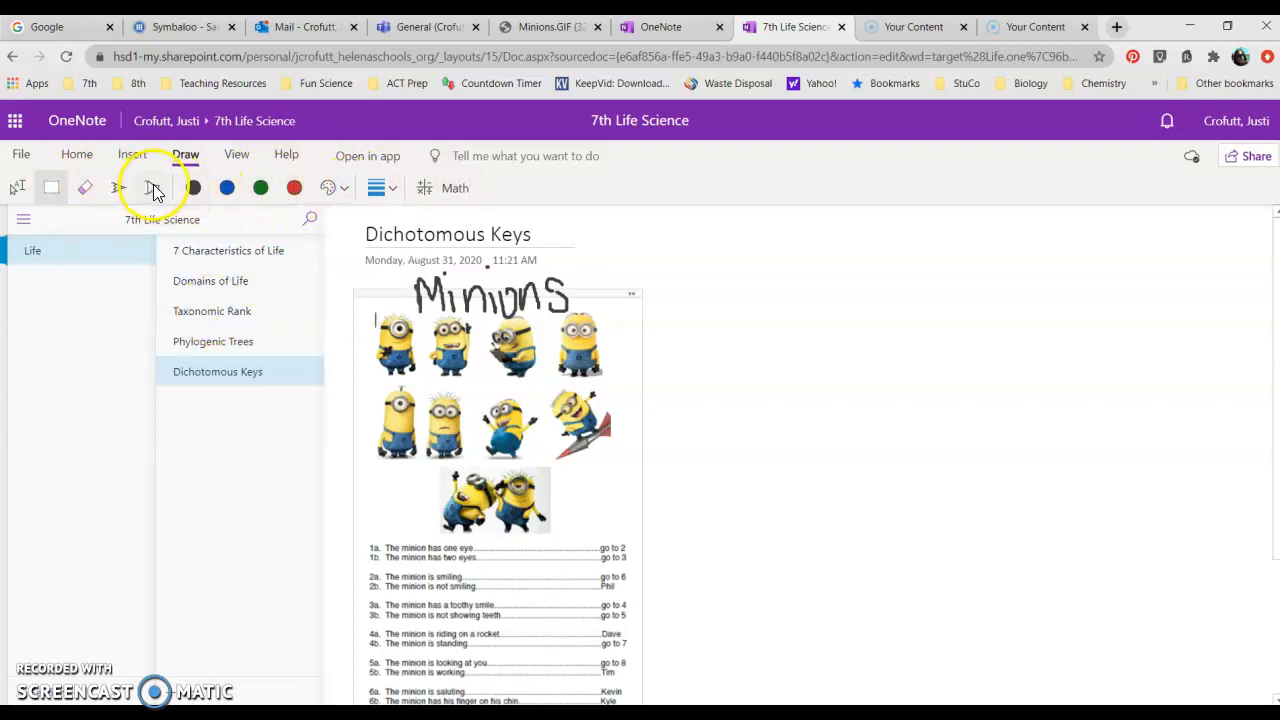
Add a text note reading "Bob" below the dichotomous key and move it above the last minion in the image's first row.
{"action": "left_click", "coordinate": [18, 188]}
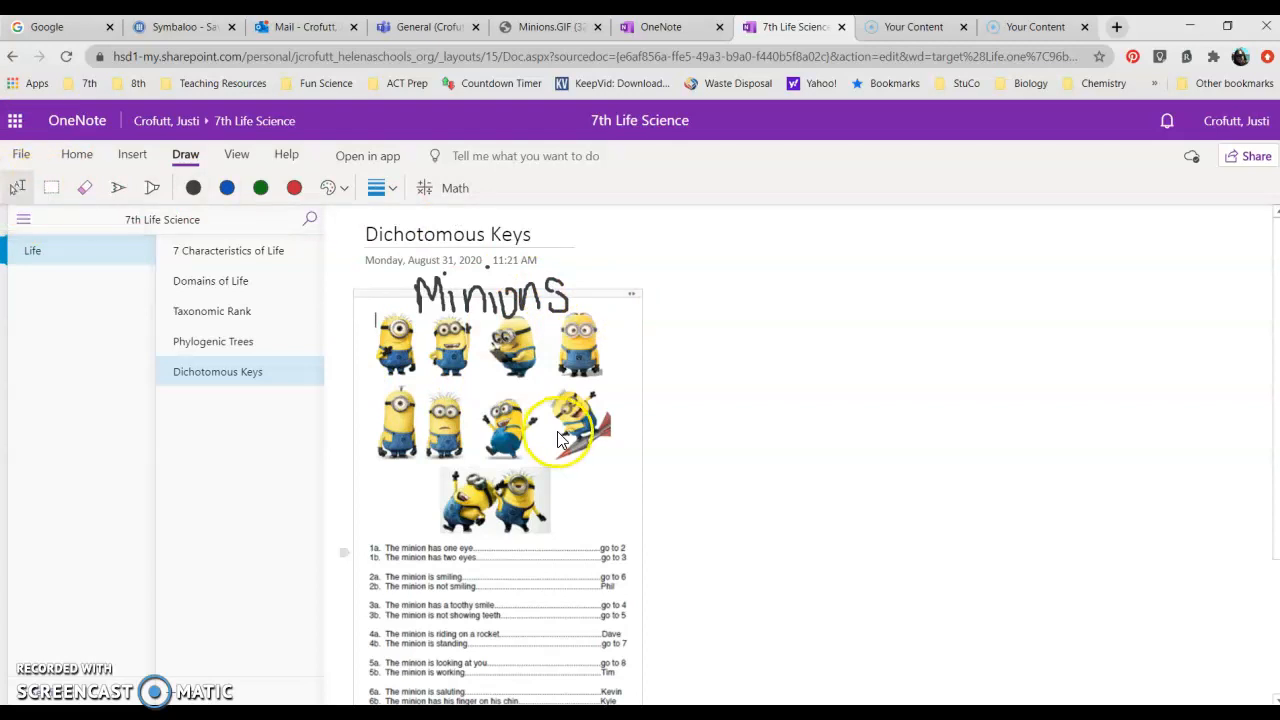
{"action": "scroll", "coordinate": [395, 577], "scroll_direction": "down", "scroll_amount": 2}
{"action": "left_click", "coordinate": [369, 654]}
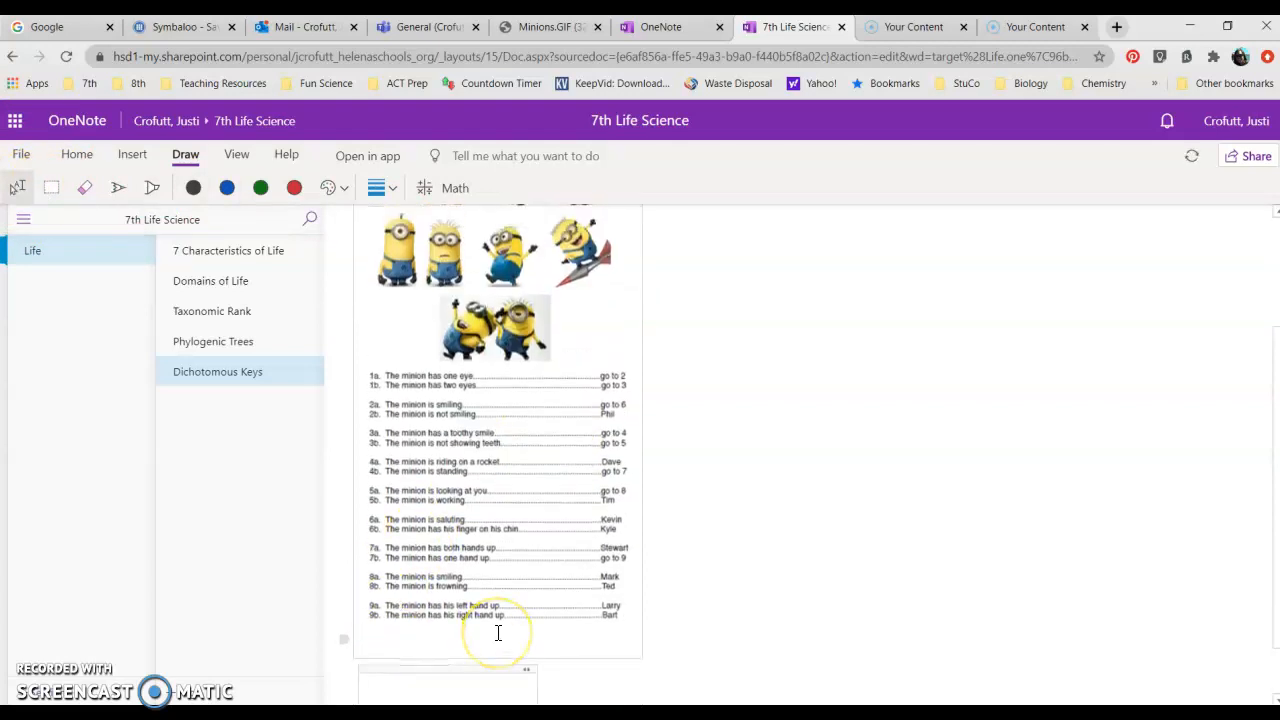
{"action": "type", "text": "Bob"}
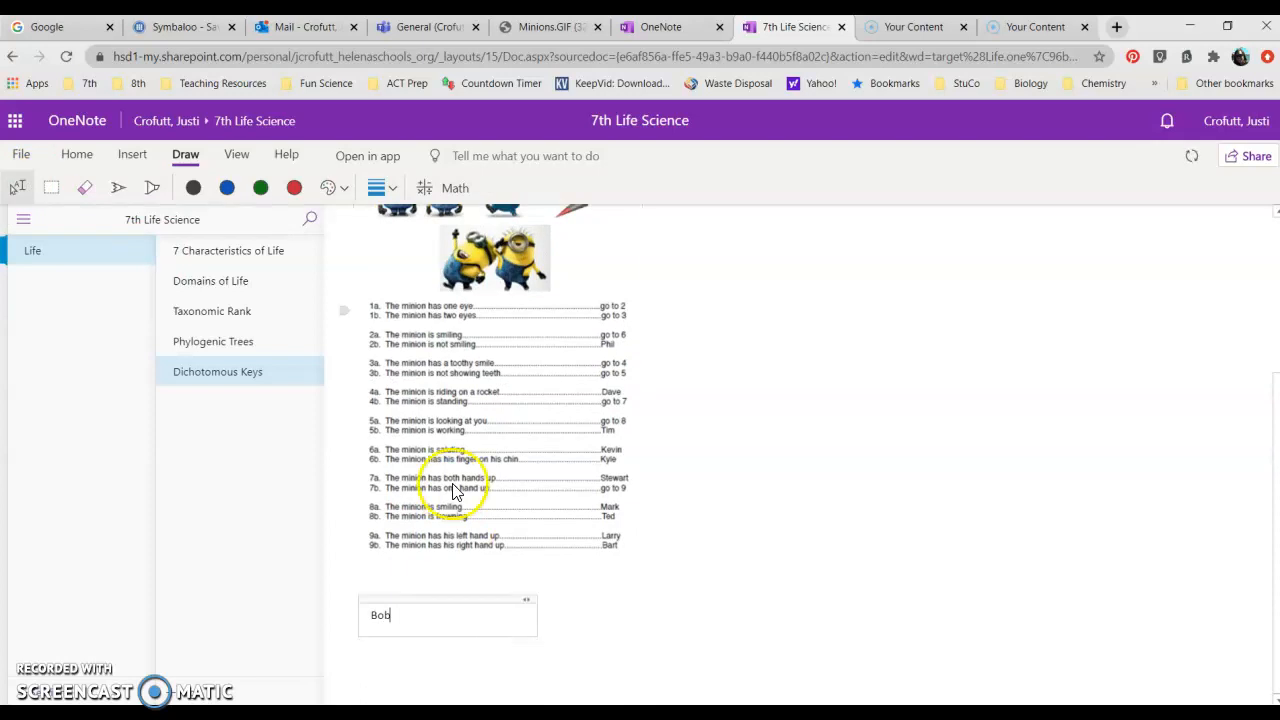
{"action": "left_click_drag", "start_coordinate": [417, 600], "coordinate": [611, 183]}
{"action": "left_click", "coordinate": [663, 383]}
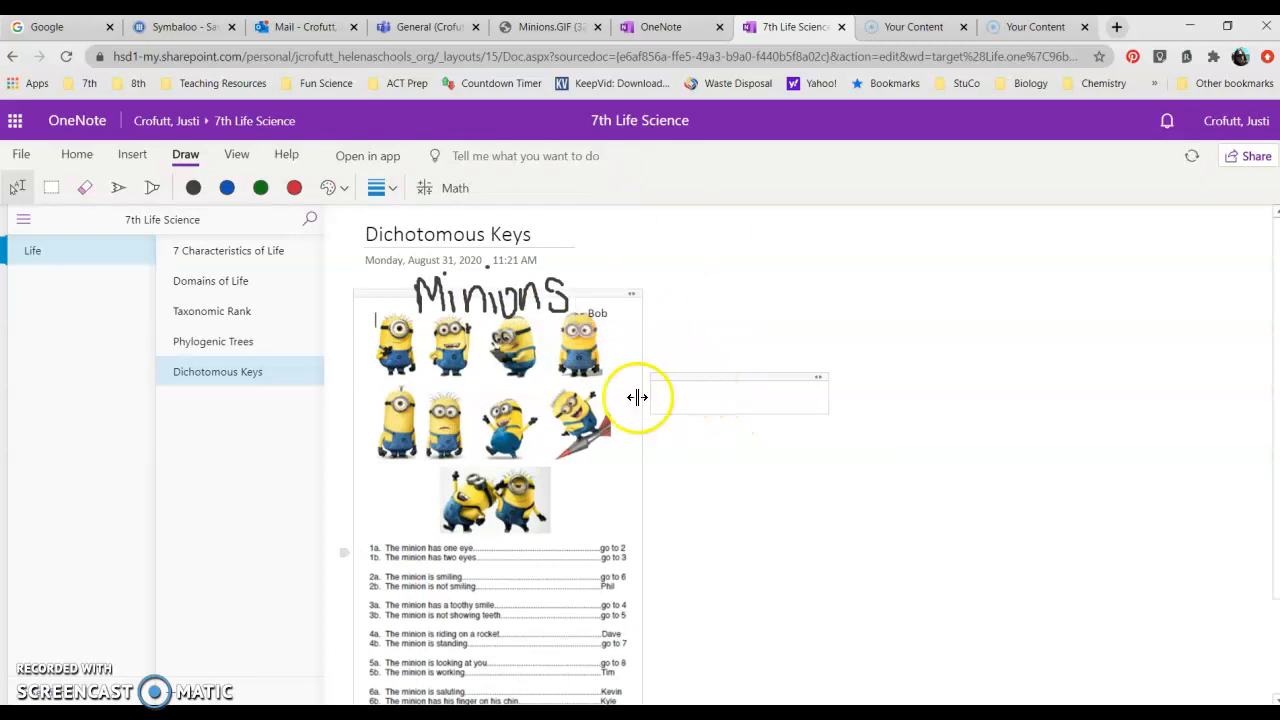